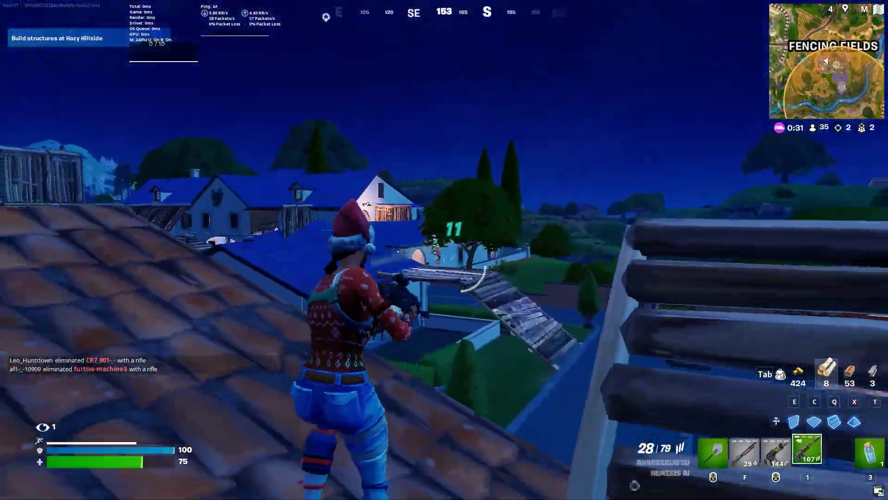
{"action": "right_click", "coordinate": [444, 250]}
{"action": "left_click", "coordinate": [444, 250]}
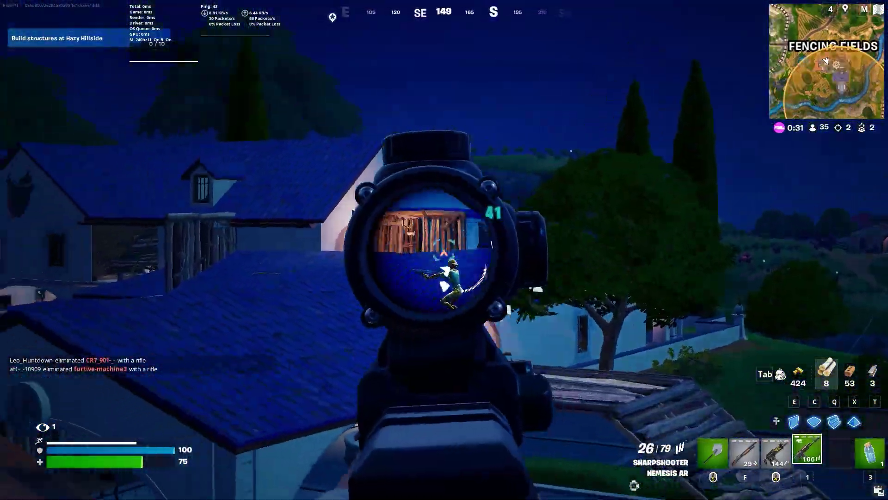
{"action": "left_click", "coordinate": [444, 249]}
{"action": "left_click", "coordinate": [444, 250]}
{"action": "left_click", "coordinate": [444, 250]}
{"action": "left_click", "coordinate": [444, 250]}
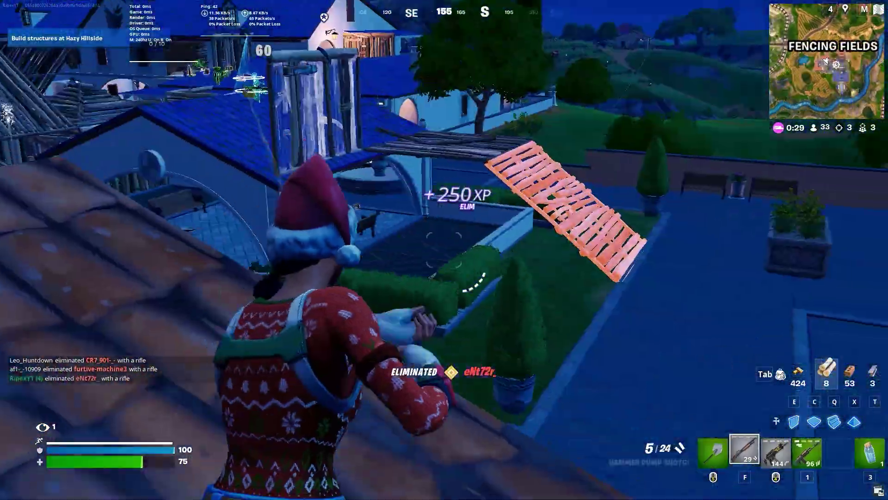
{"action": "key", "text": "f"}
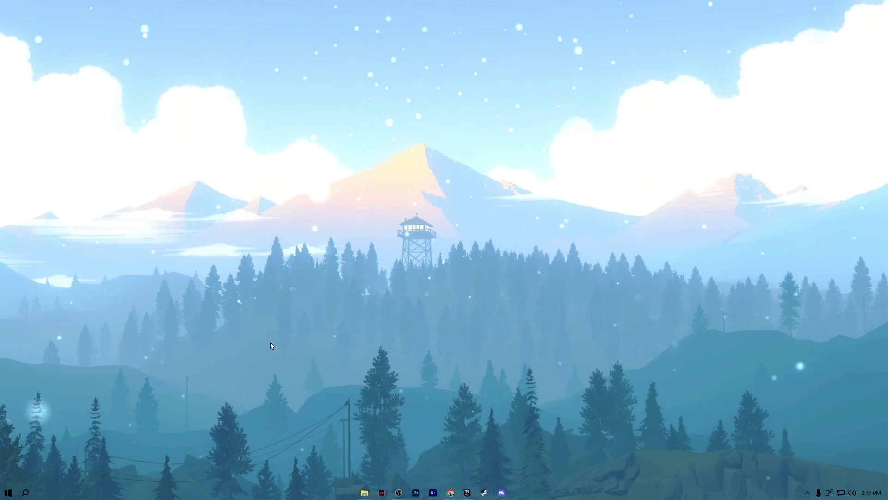
Step: Open the Local Group Policy Editor by running gpedit.msc
{"action": "key", "text": "super+r"}
{"action": "left_click_drag", "start_coordinate": [93, 388], "coordinate": [440, 205]}
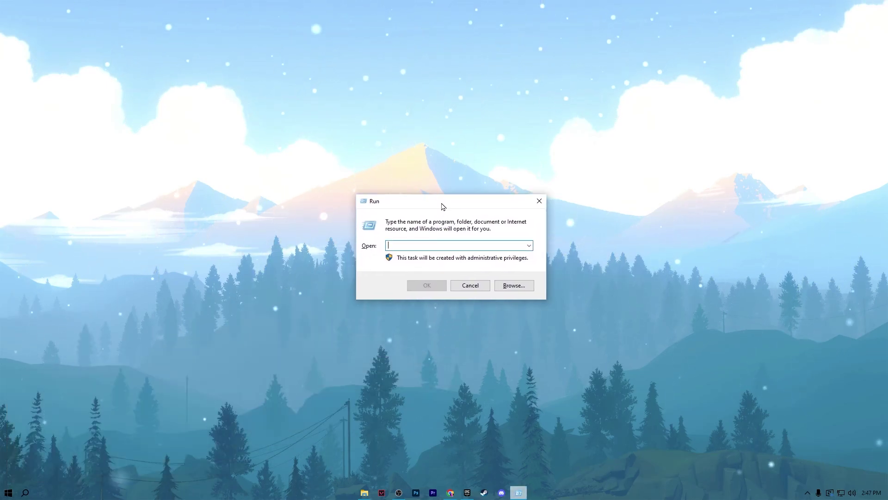
{"action": "type", "text": "GPEdit.msc"}
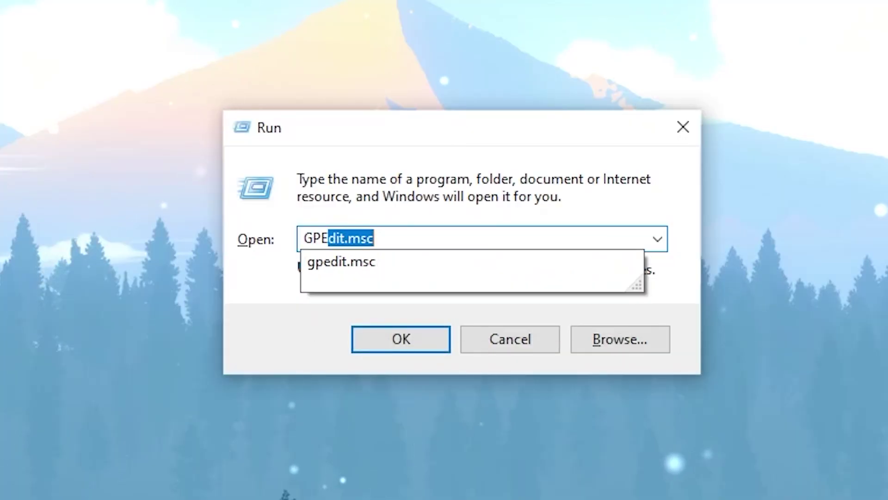
{"action": "key", "text": "Return"}
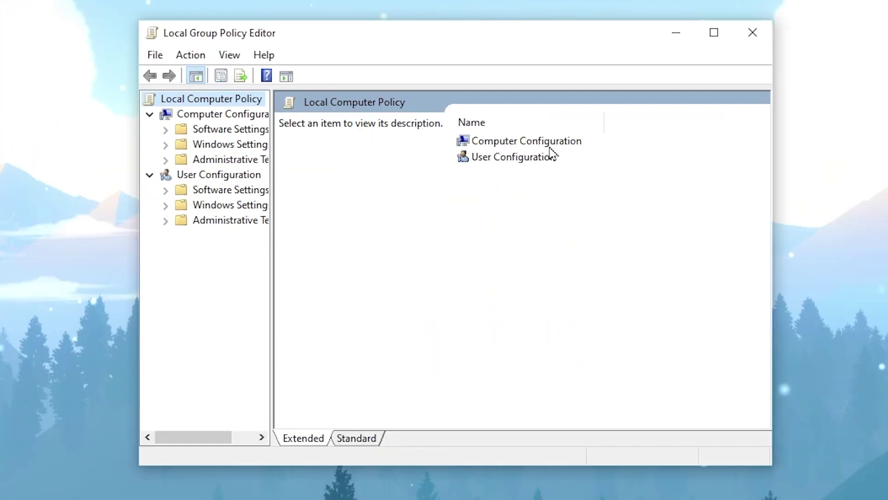
Step: Go to the App Privacy policies in Computer Configuration, Administrative Templates, Windows Components
{"action": "double_click", "coordinate": [527, 142]}
{"action": "double_click", "coordinate": [550, 174]}
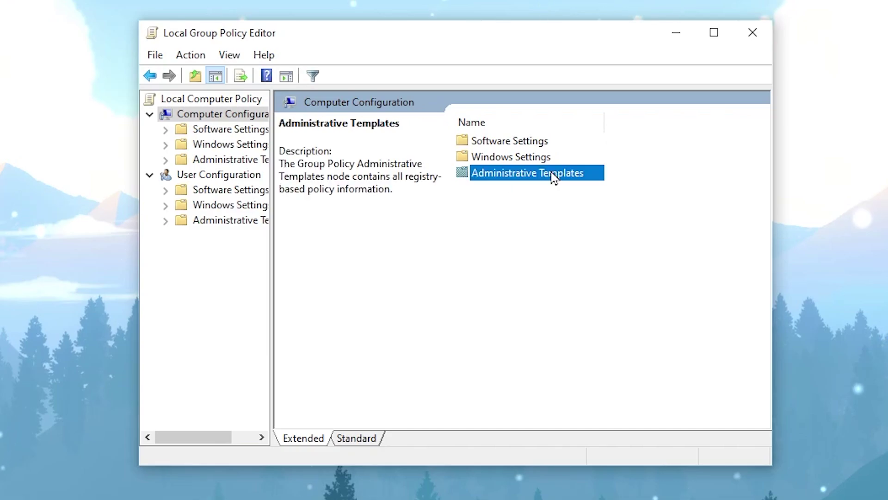
{"action": "left_click", "coordinate": [503, 237]}
{"action": "double_click", "coordinate": [501, 240]}
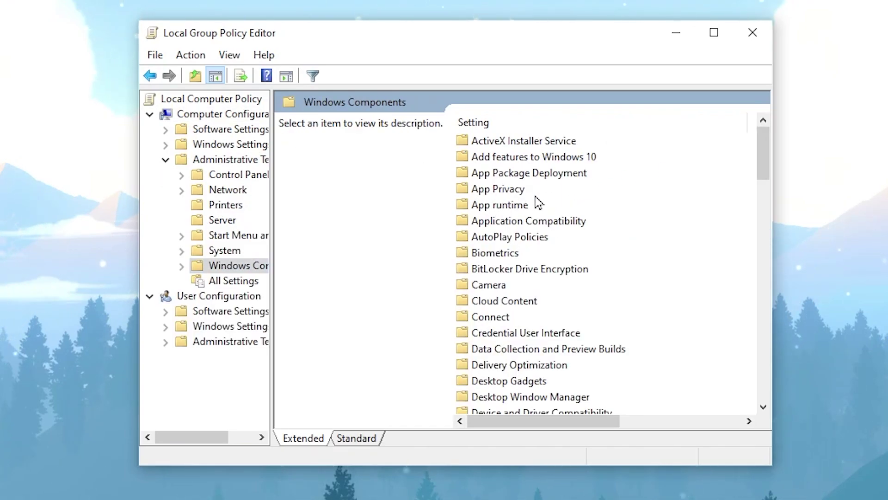
{"action": "double_click", "coordinate": [494, 190]}
{"action": "scroll", "coordinate": [596, 319], "scroll_direction": "down", "scroll_amount": 2}
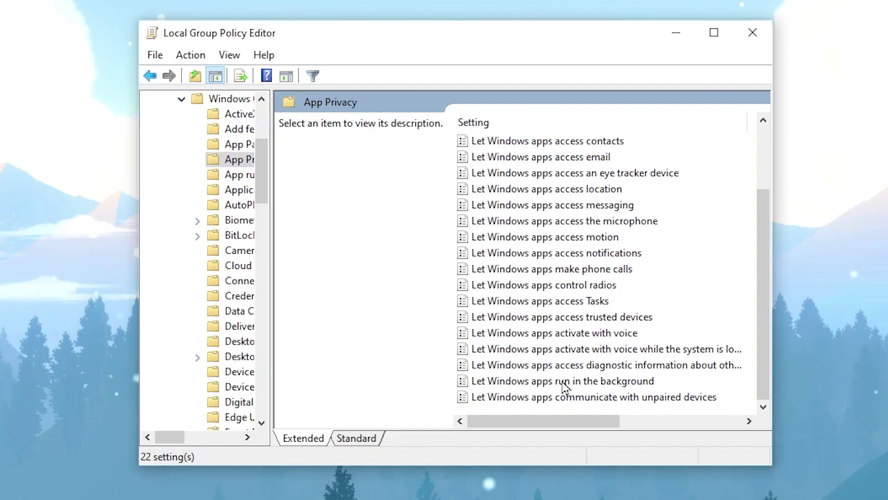
Step: Apply the policy "Let Windows apps run in the background" as Enabled with Force Deny as the default for all apps
{"action": "left_click", "coordinate": [531, 382]}
{"action": "key", "text": "Return"}
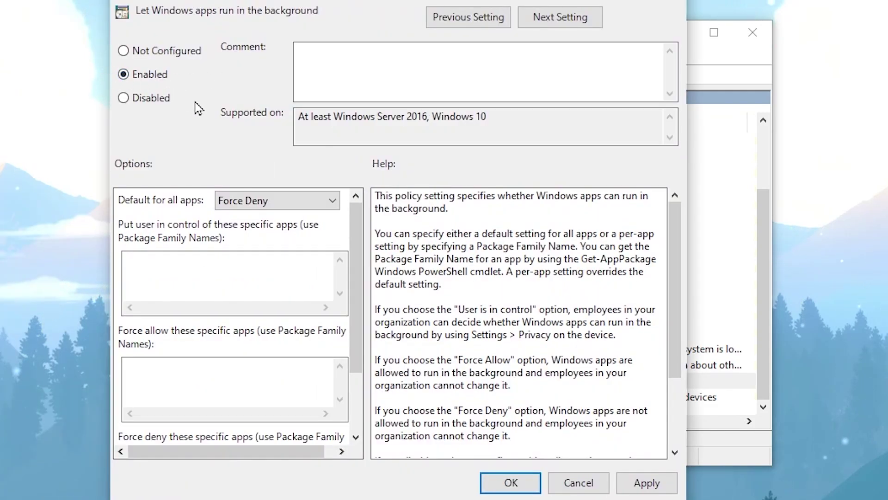
{"action": "left_click", "coordinate": [277, 200]}
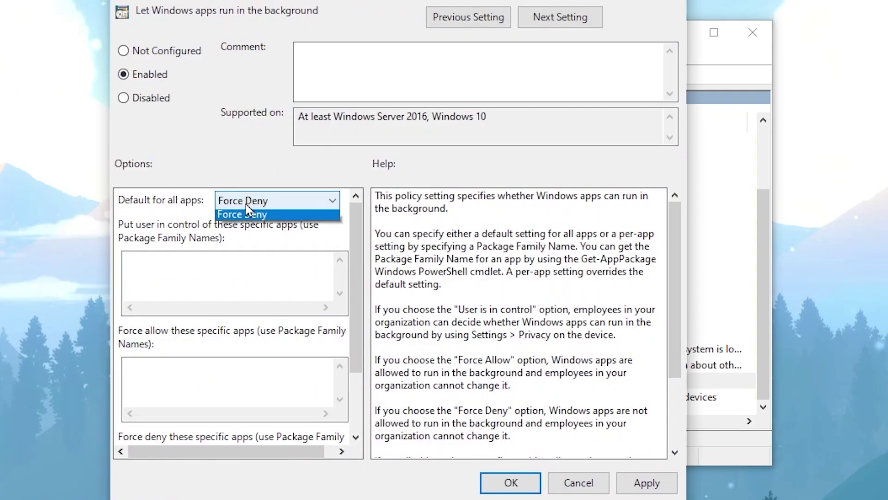
{"action": "left_click", "coordinate": [250, 243]}
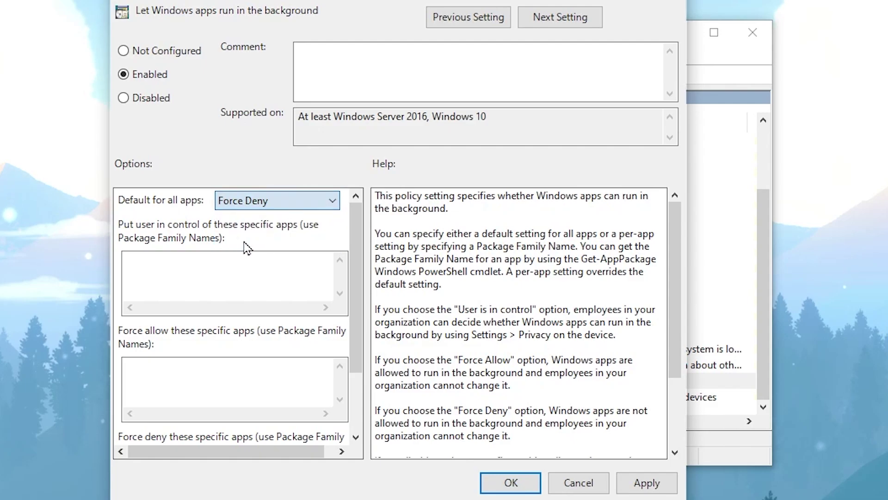
{"action": "left_click", "coordinate": [641, 482]}
{"action": "left_click", "coordinate": [511, 482]}
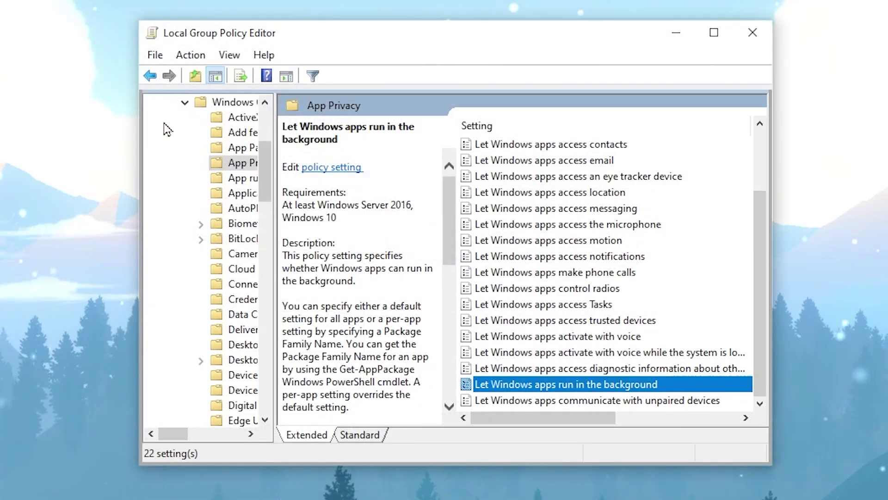
Step: Go to the Power Throttling Settings in Administrative Templates, System, Power Management
{"action": "left_click", "coordinate": [150, 75]}
{"action": "left_click", "coordinate": [150, 76]}
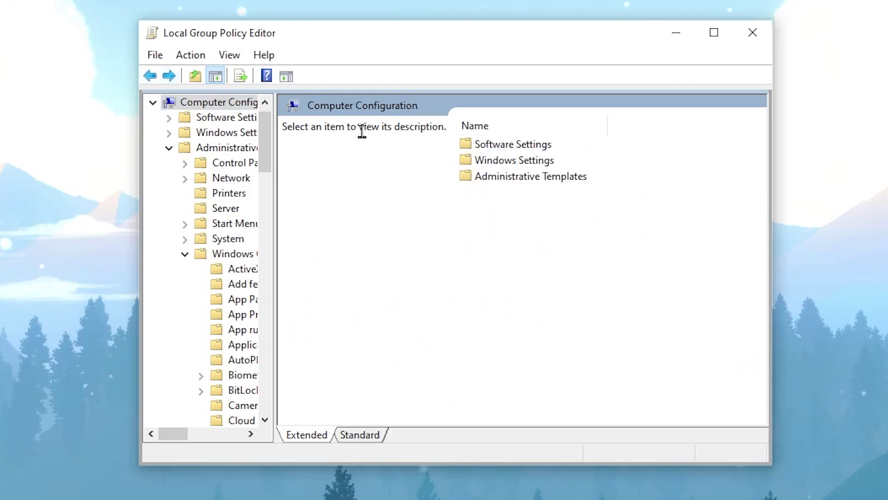
{"action": "double_click", "coordinate": [526, 181]}
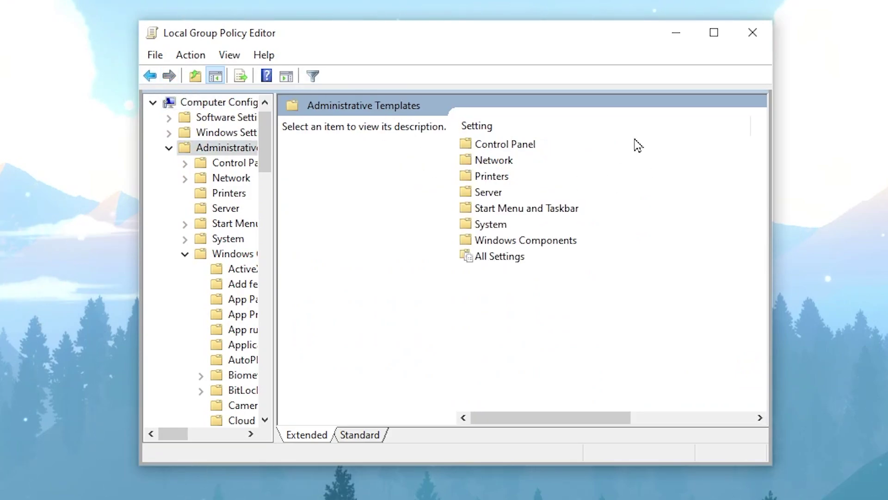
{"action": "double_click", "coordinate": [492, 225]}
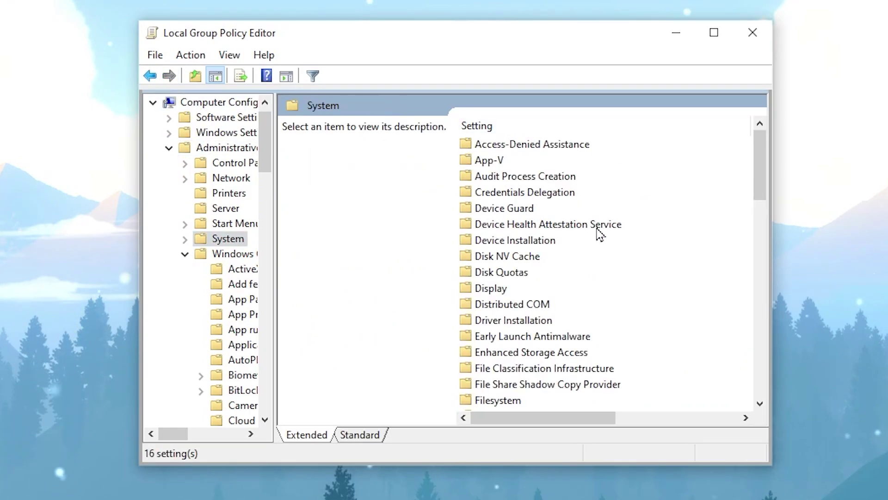
{"action": "scroll", "coordinate": [584, 239], "scroll_direction": "down", "scroll_amount": 6}
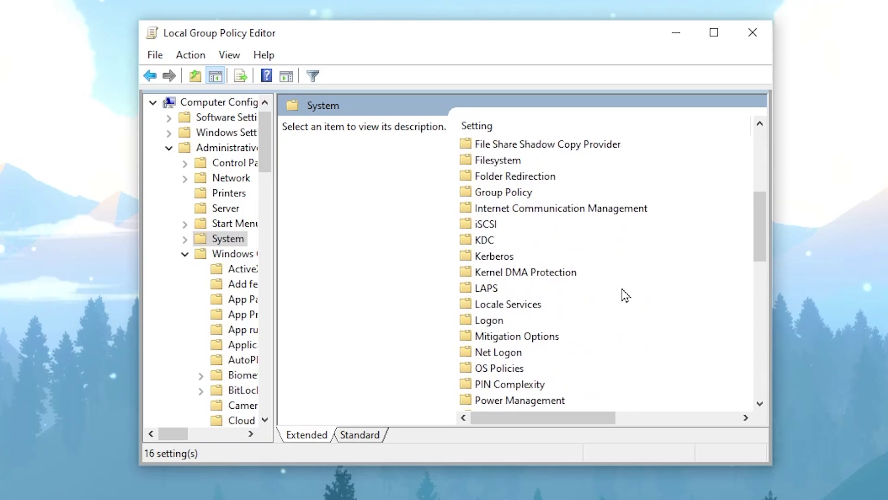
{"action": "double_click", "coordinate": [515, 354]}
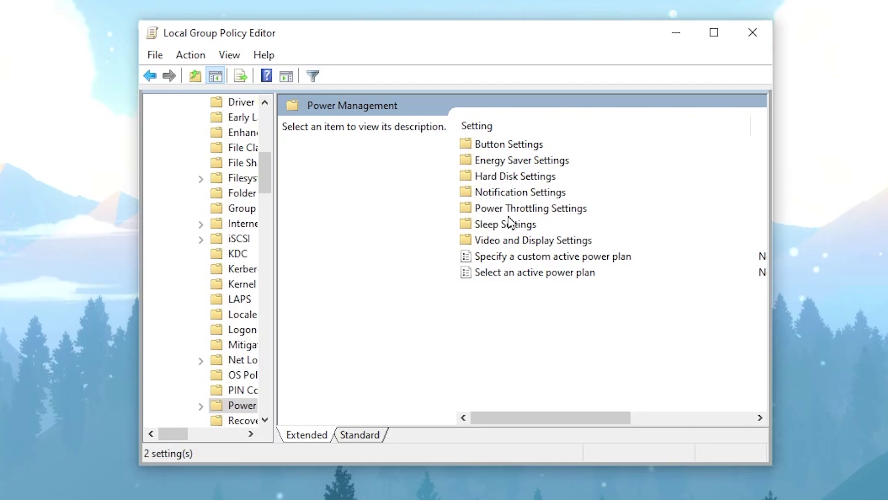
{"action": "double_click", "coordinate": [531, 211]}
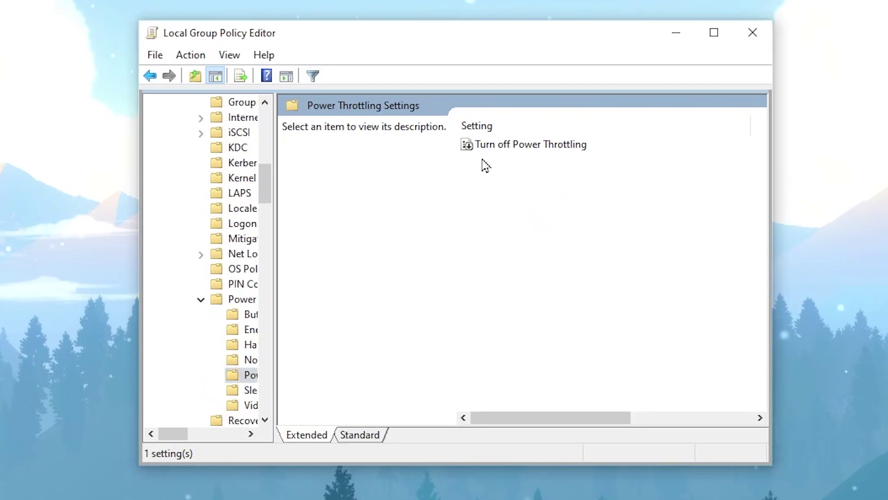
Step: Open the "Turn off Power Throttling" policy and confirm it as Enabled
{"action": "double_click", "coordinate": [550, 147]}
{"action": "left_click_drag", "start_coordinate": [202, 2], "coordinate": [511, 29]}
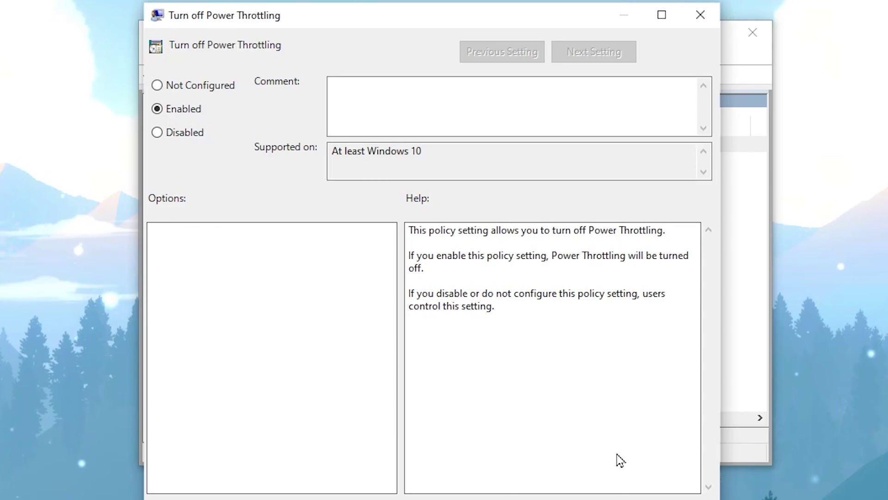
{"action": "key", "text": "Return"}
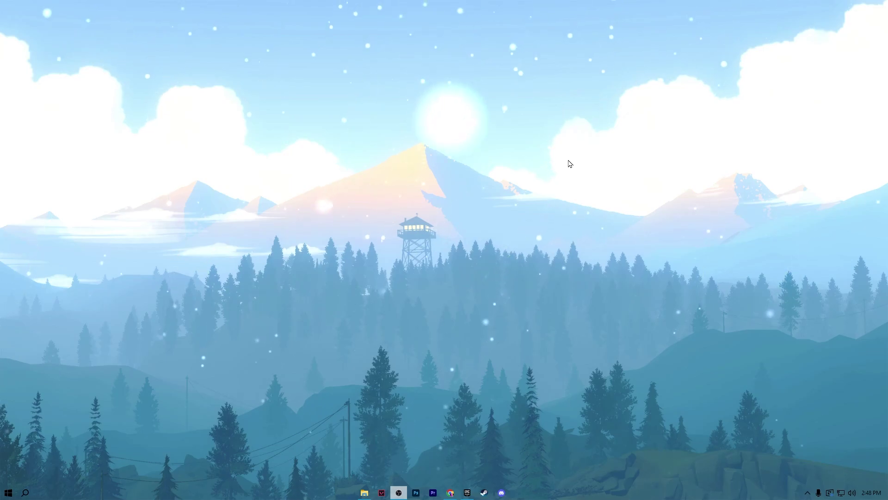
Step: Open the Windows Update settings and download the pending Microsoft Defender Antivirus security intelligence update
{"action": "key", "text": "super"}
{"action": "type", "text": "WINDOWS UP"}
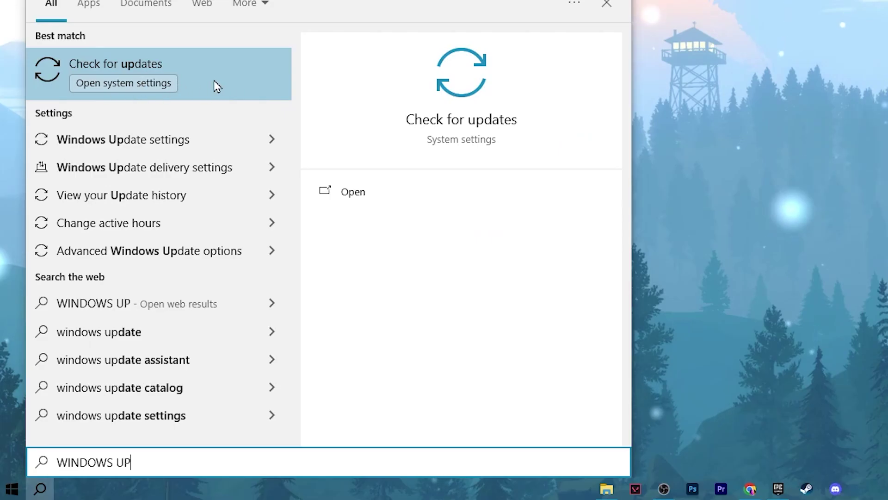
{"action": "left_click", "coordinate": [151, 69]}
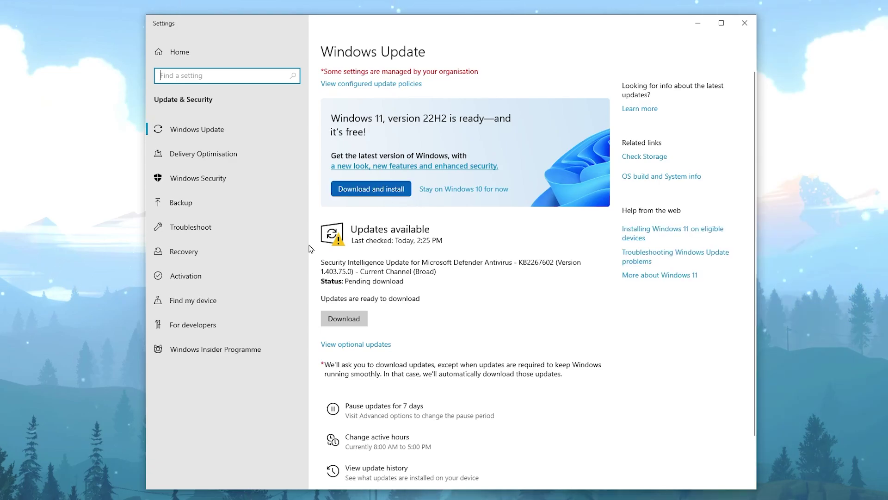
{"action": "left_click", "coordinate": [361, 319]}
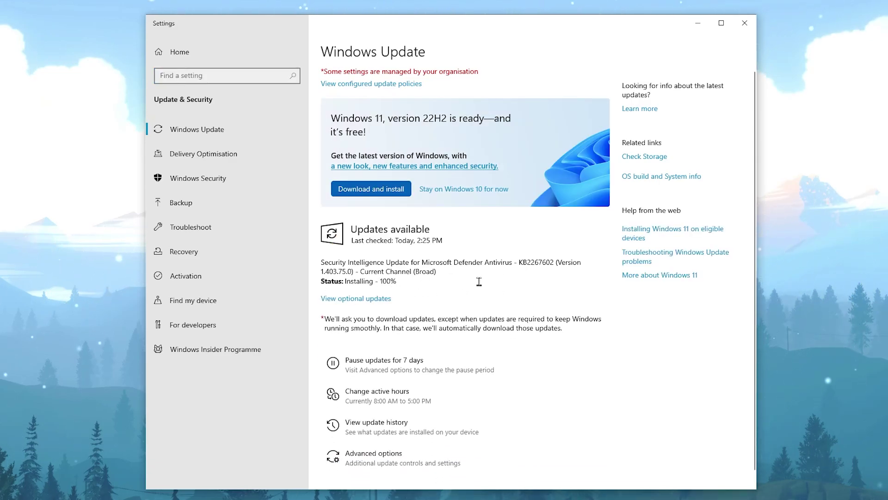
Step: Check the Delivery Optimisation setting for downloads from other PCs and the General and Speech privacy options
{"action": "left_click", "coordinate": [220, 157]}
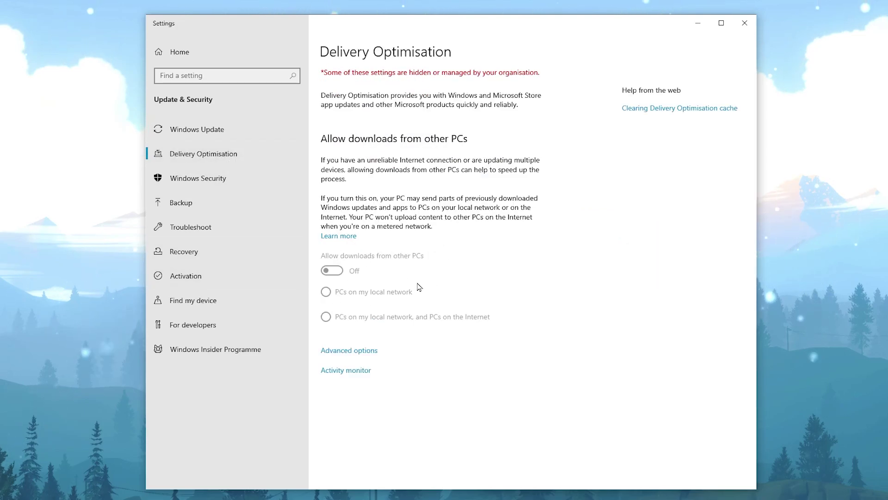
{"action": "left_click", "coordinate": [166, 54]}
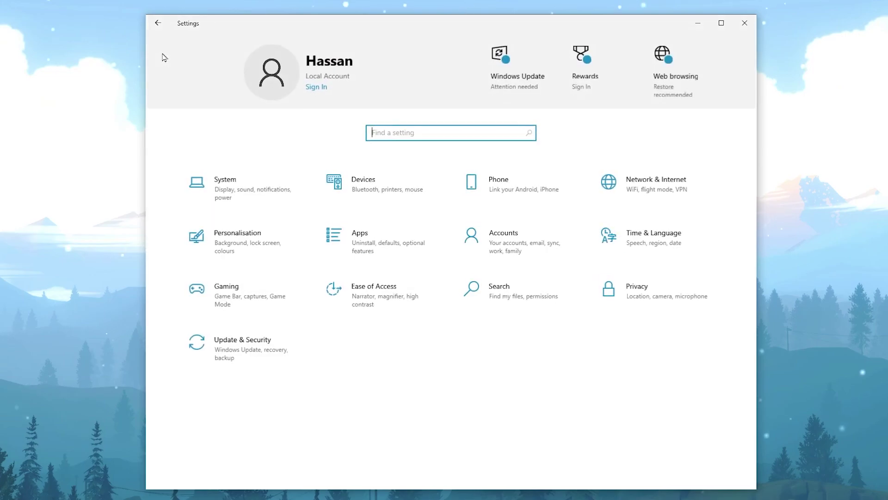
{"action": "left_click", "coordinate": [653, 295]}
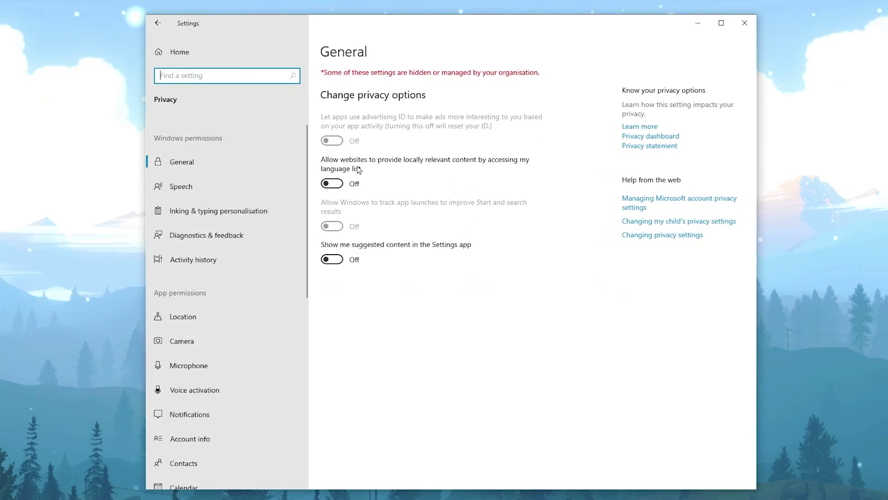
{"action": "left_click", "coordinate": [183, 188]}
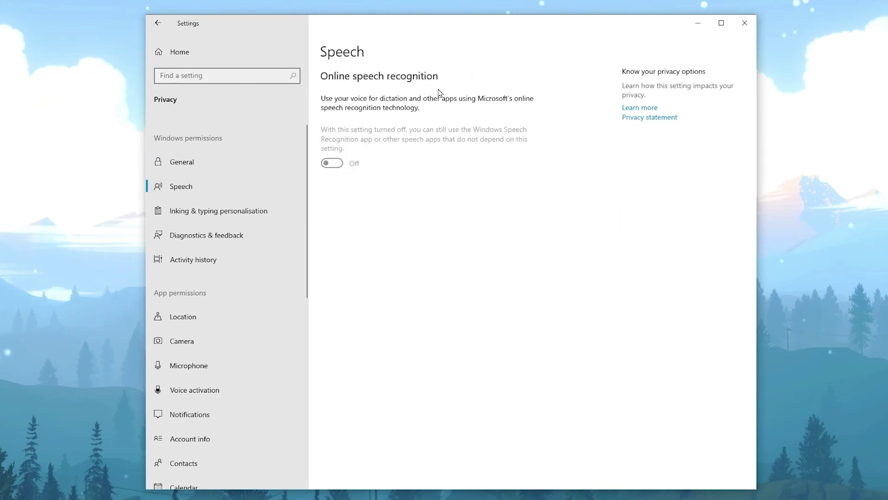
Step: Check the Diagnostics & feedback options and the Background apps permissions in the privacy settings
{"action": "left_click", "coordinate": [195, 238]}
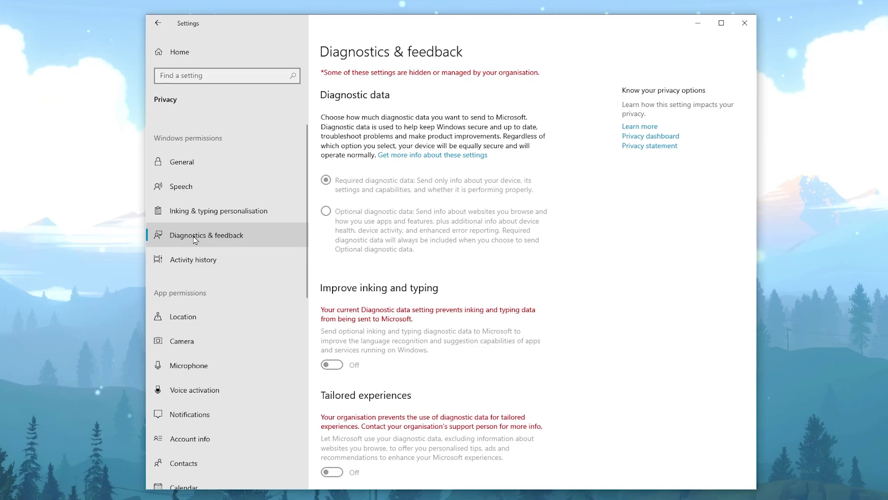
{"action": "scroll", "coordinate": [396, 263], "scroll_direction": "down", "scroll_amount": 8}
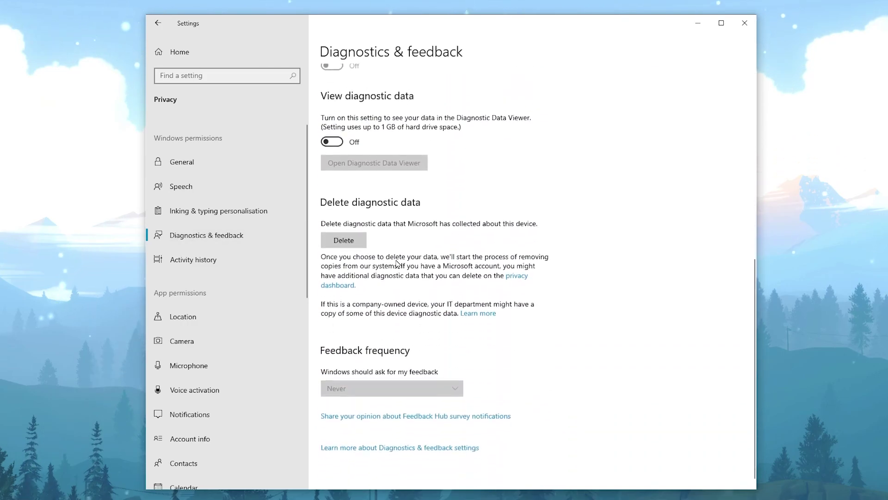
{"action": "scroll", "coordinate": [278, 261], "scroll_direction": "down", "scroll_amount": 8}
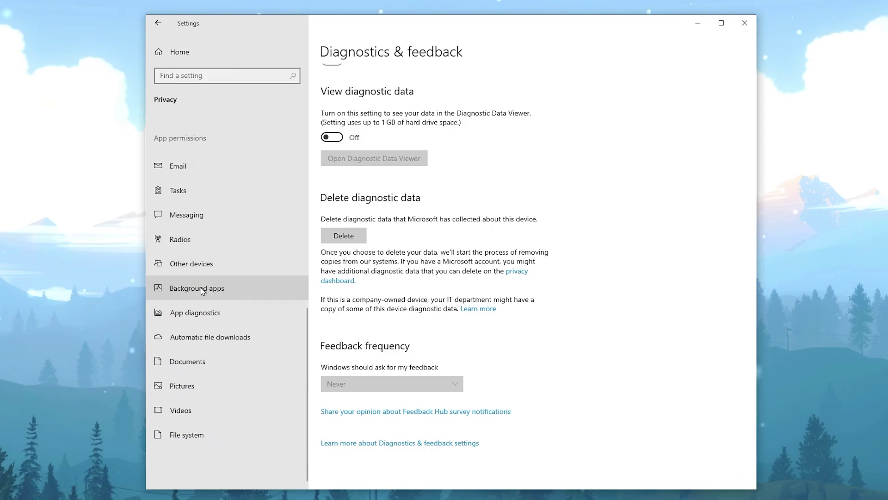
{"action": "left_click", "coordinate": [203, 291]}
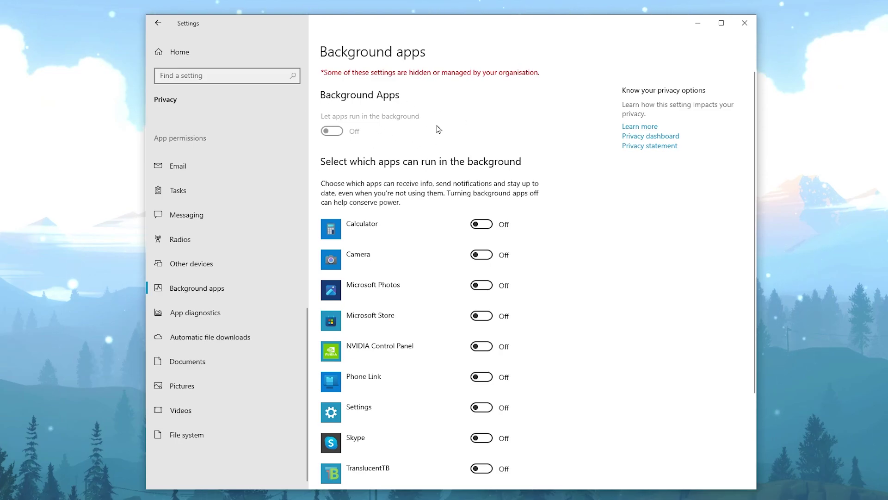
{"action": "left_click", "coordinate": [254, 316]}
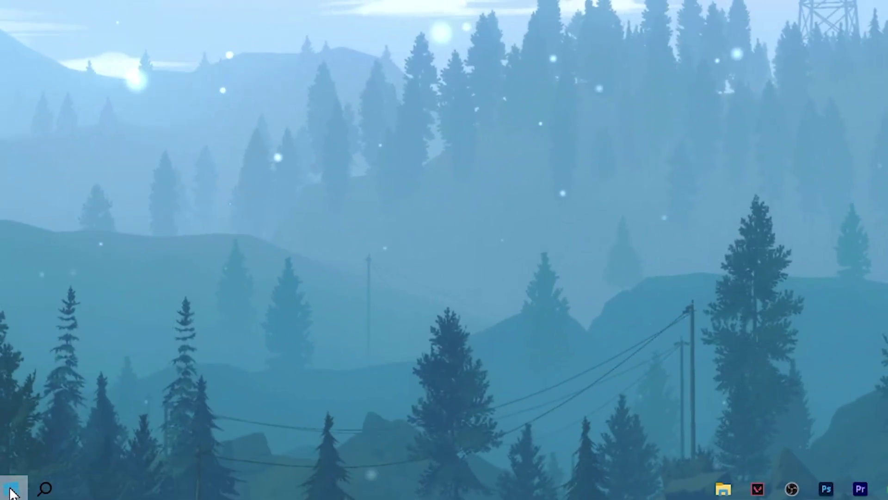
Step: Open the advanced system settings from the PC's System information page
{"action": "right_click", "coordinate": [16, 483]}
{"action": "left_click", "coordinate": [73, 64]}
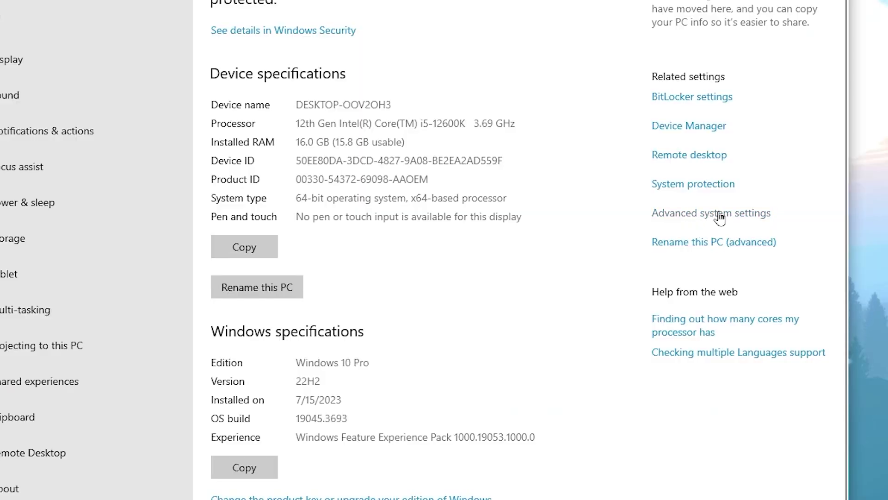
{"action": "left_click", "coordinate": [719, 215]}
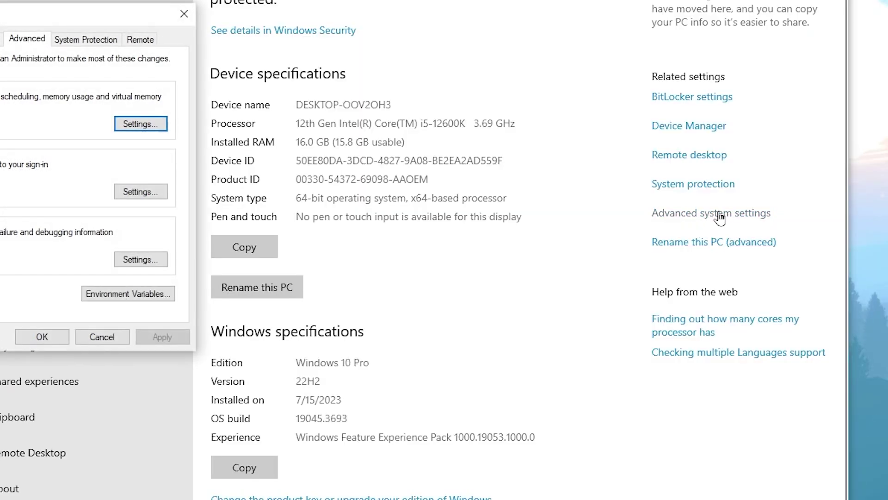
Step: Adjust the visual effects for best performance, enable only "Show thumbnails instead of icons", and apply the performance options
{"action": "left_click_drag", "start_coordinate": [15, 26], "coordinate": [103, 27]}
{"action": "left_click", "coordinate": [227, 123]}
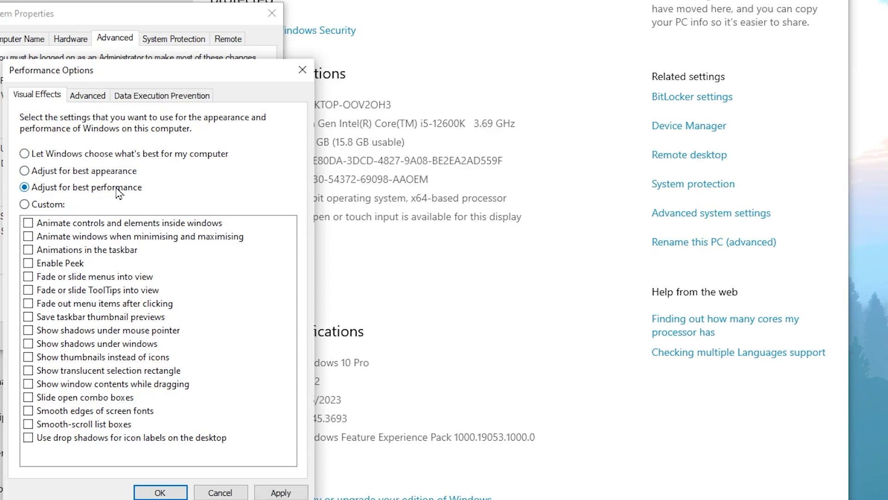
{"action": "left_click", "coordinate": [29, 357]}
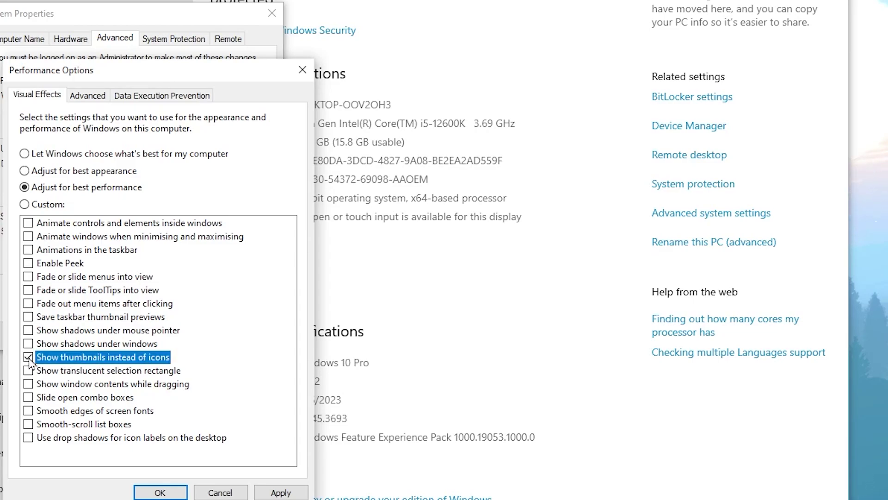
{"action": "left_click", "coordinate": [275, 493]}
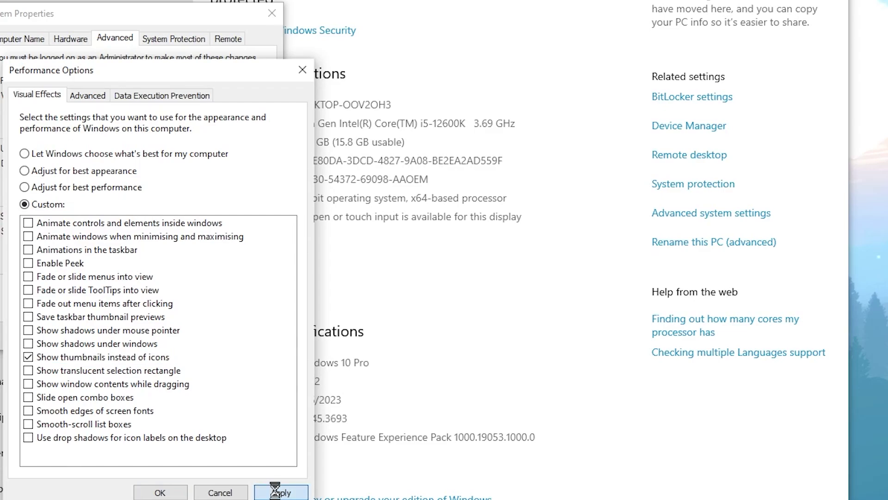
{"action": "left_click", "coordinate": [162, 492]}
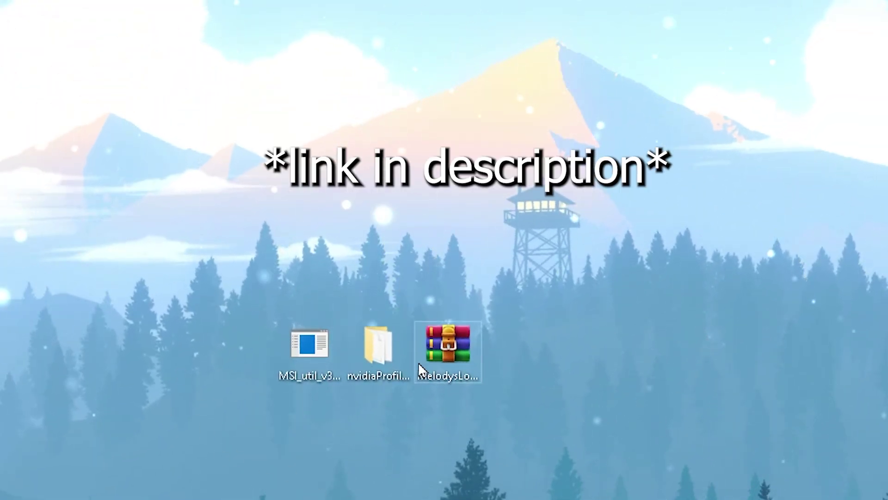
Step: Open the MSI mode utility, set the NVIDIA GeForce RTX 3070's interrupt priority to High, apply it and close the utility
{"action": "double_click", "coordinate": [283, 375]}
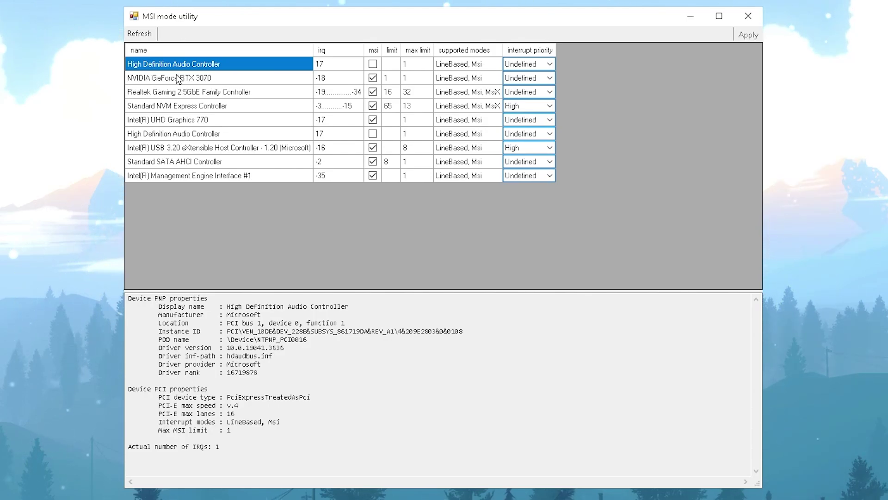
{"action": "left_click", "coordinate": [160, 80]}
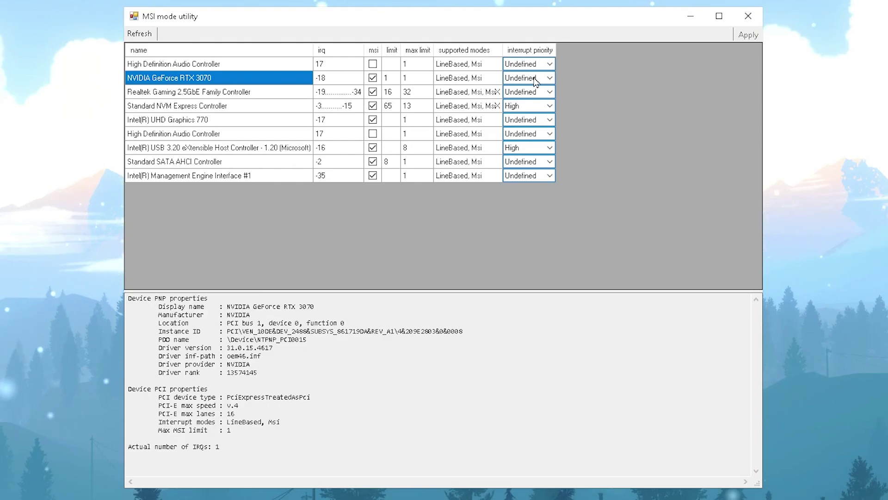
{"action": "left_click", "coordinate": [550, 78]}
{"action": "left_click", "coordinate": [521, 114]}
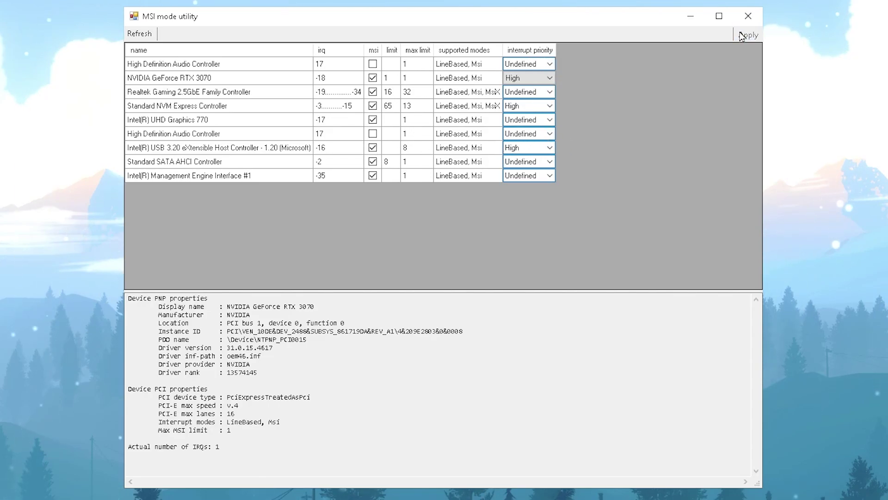
{"action": "left_click", "coordinate": [752, 18]}
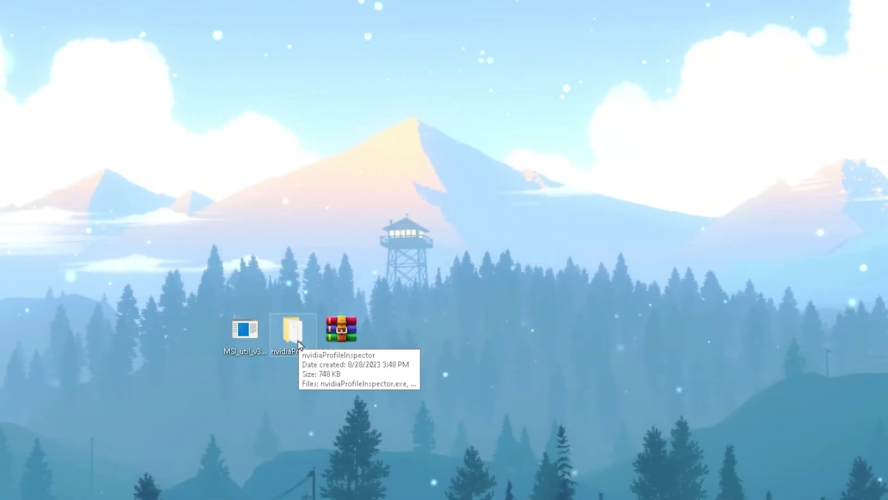
Step: Run nvidiaProfileInspector.exe from the nvidiaProfileInspector folder as administrator and load the Fortnite profile
{"action": "double_click", "coordinate": [301, 335]}
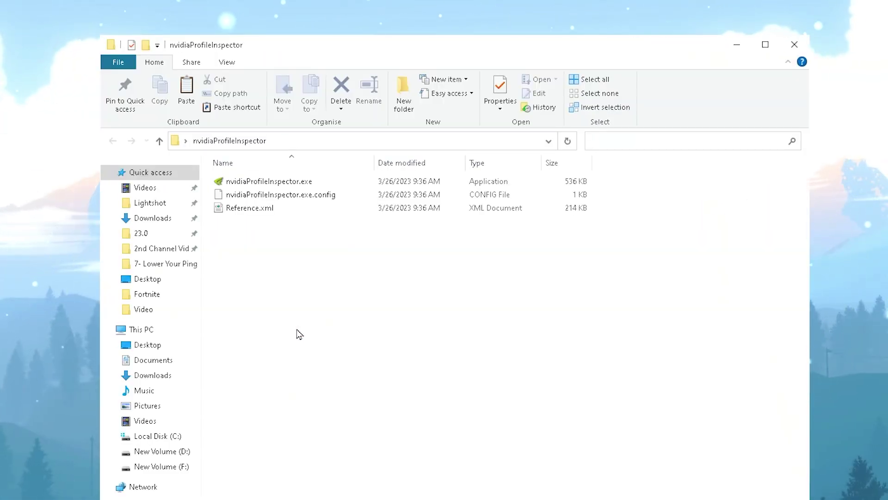
{"action": "right_click", "coordinate": [276, 186]}
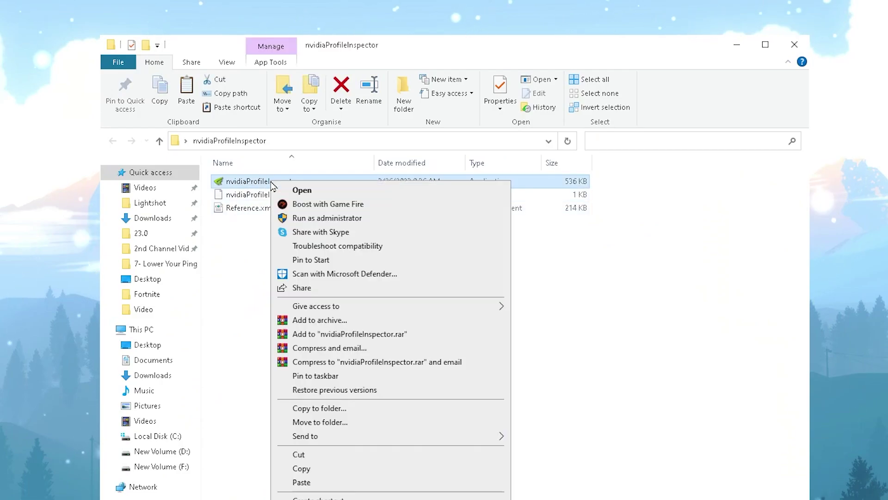
{"action": "left_click", "coordinate": [300, 223]}
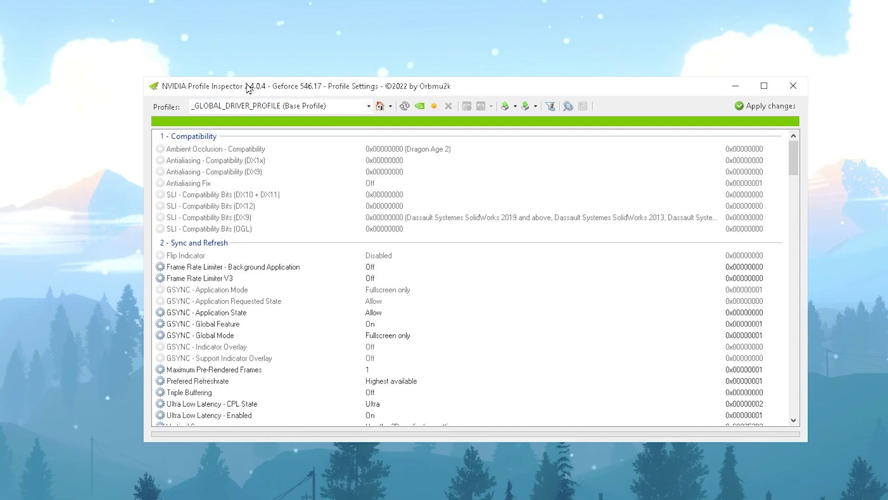
{"action": "left_click", "coordinate": [276, 105]}
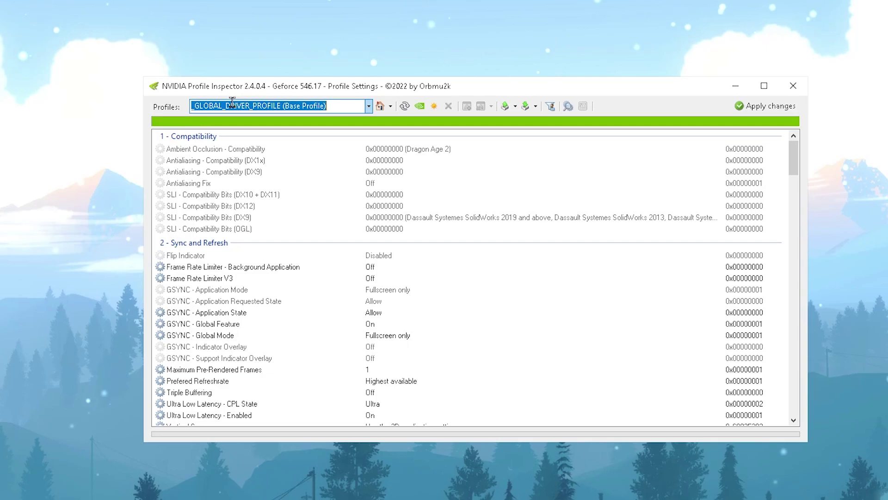
{"action": "type", "text": "FORTNIT"}
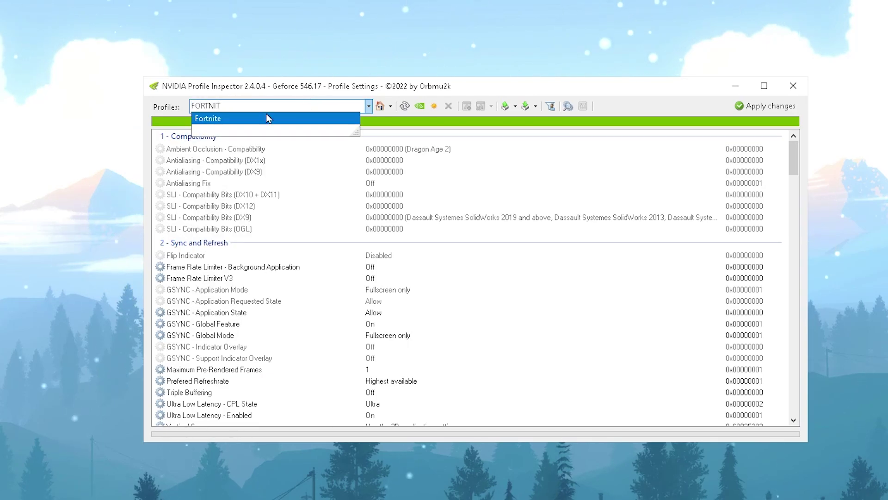
{"action": "left_click", "coordinate": [266, 118]}
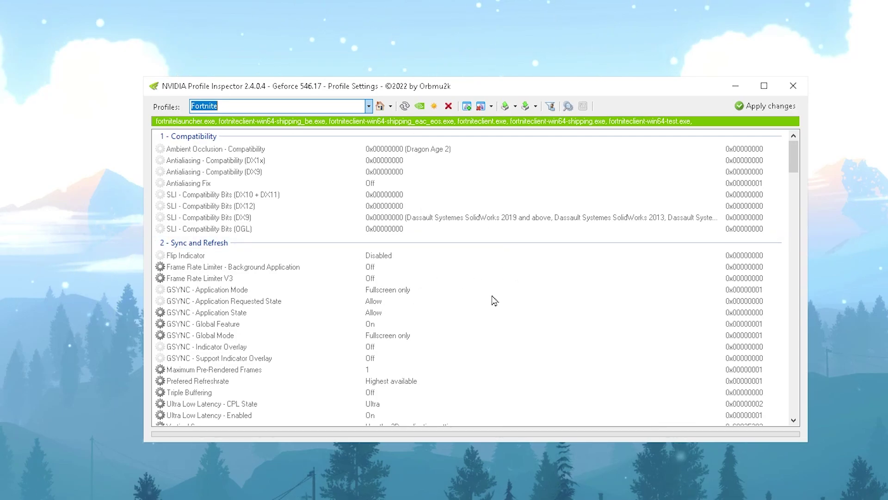
Step: Set Antialiasing - Transparency Supersampling to 0x00000008 AA_MODE_REPLAY_MODE_ALL in the Fortnite profile
{"action": "scroll", "coordinate": [392, 284], "scroll_direction": "down", "scroll_amount": 3}
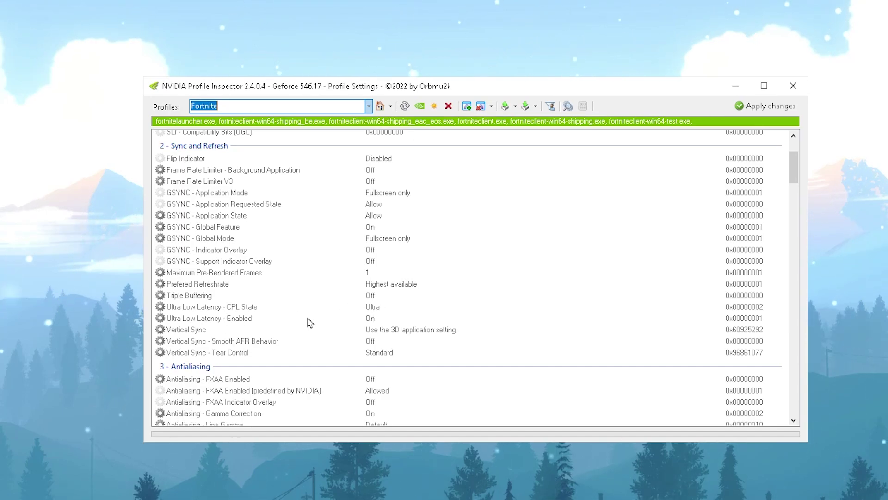
{"action": "scroll", "coordinate": [353, 205], "scroll_direction": "down", "scroll_amount": 1}
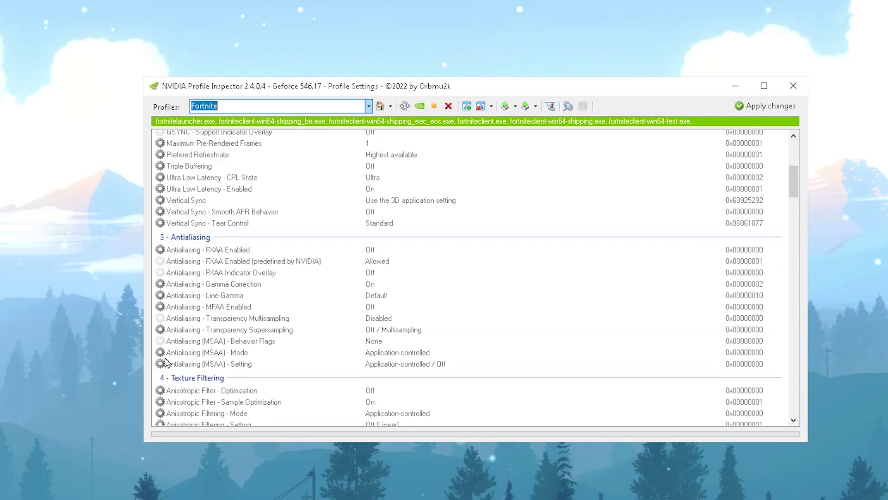
{"action": "left_click", "coordinate": [421, 332]}
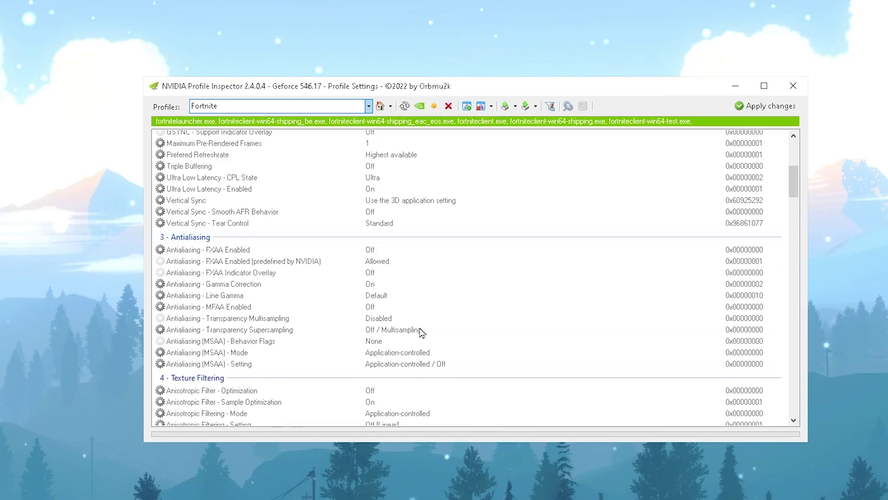
{"action": "left_click", "coordinate": [716, 329]}
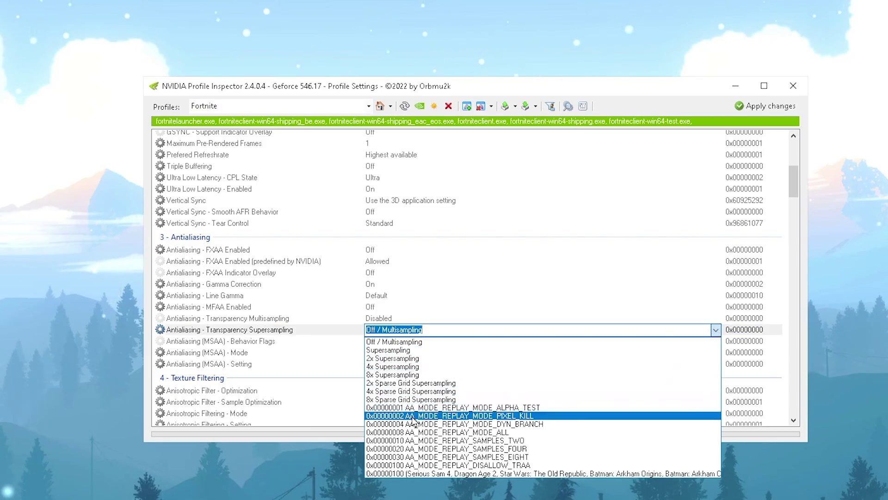
{"action": "left_click", "coordinate": [507, 432]}
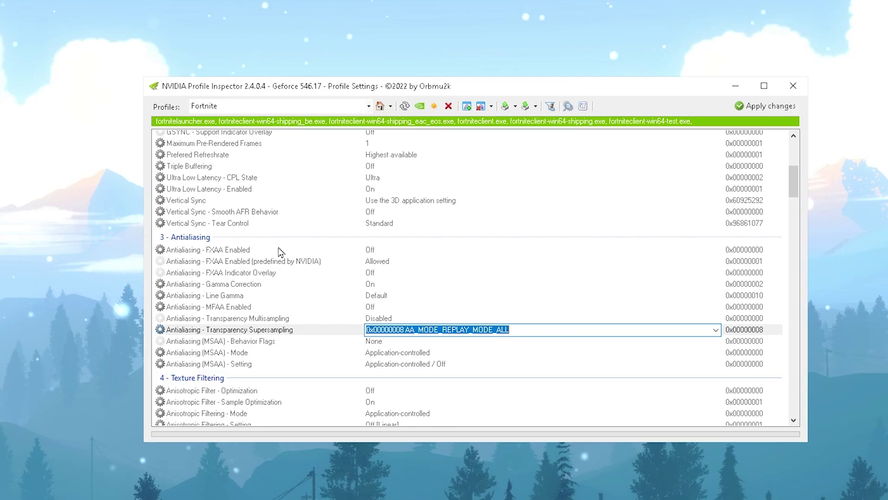
Step: Set the Texture Filtering LOD Bias (DX) and LOD Bias (OGL) to +2.0000 and apply the profile changes
{"action": "scroll", "coordinate": [422, 319], "scroll_direction": "down", "scroll_amount": 3}
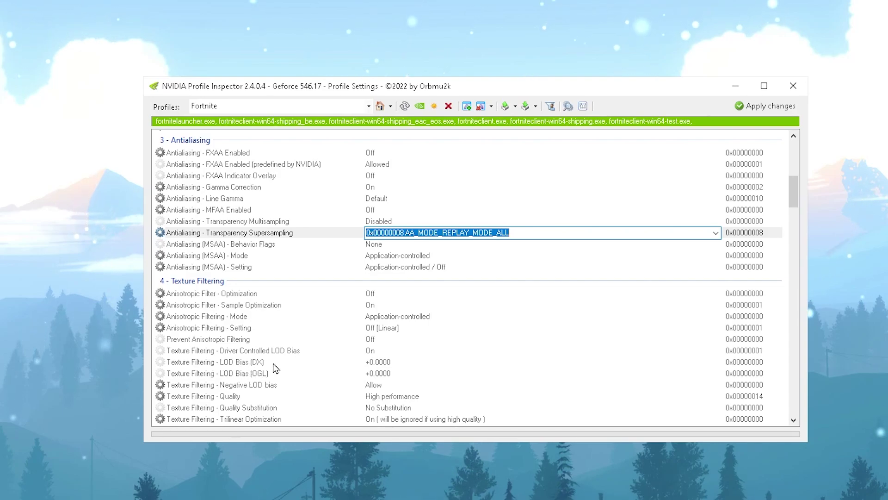
{"action": "left_click", "coordinate": [417, 363]}
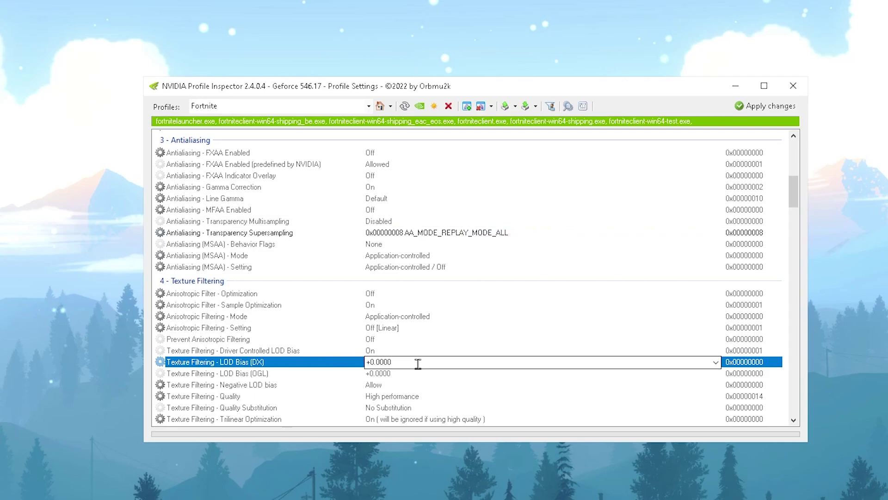
{"action": "left_click", "coordinate": [716, 362]}
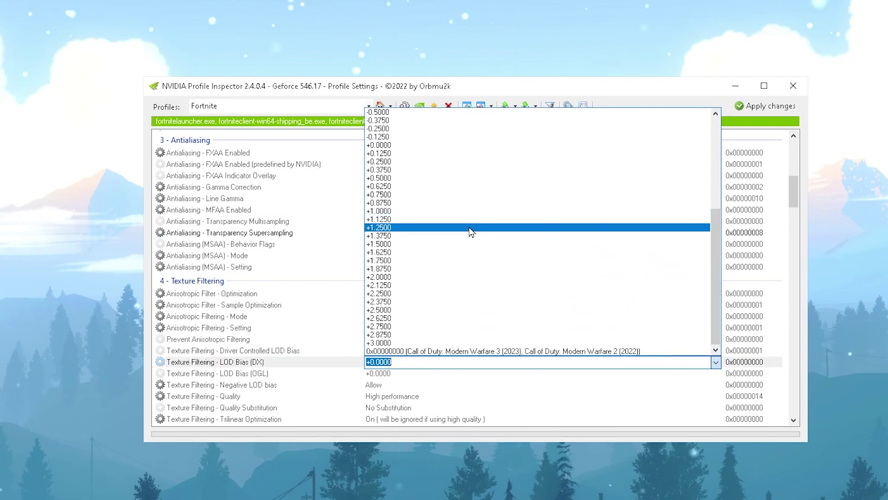
{"action": "left_click", "coordinate": [413, 277]}
{"action": "left_click", "coordinate": [715, 377]}
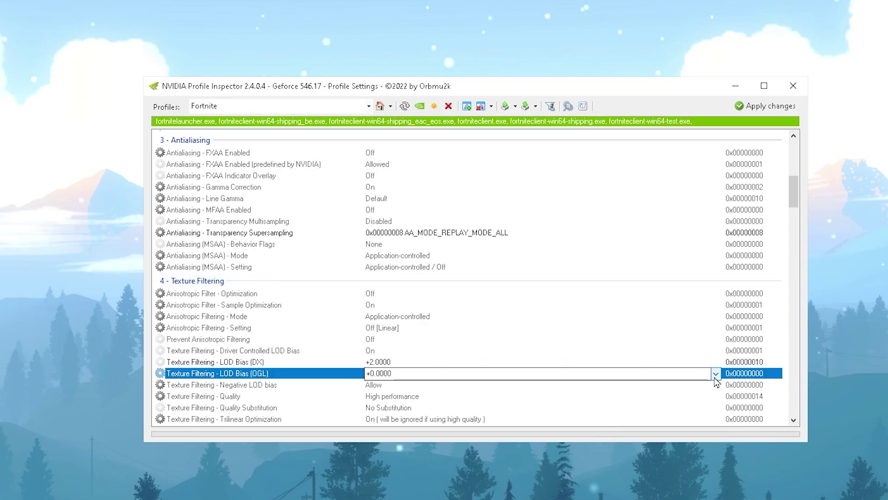
{"action": "left_click", "coordinate": [716, 373]}
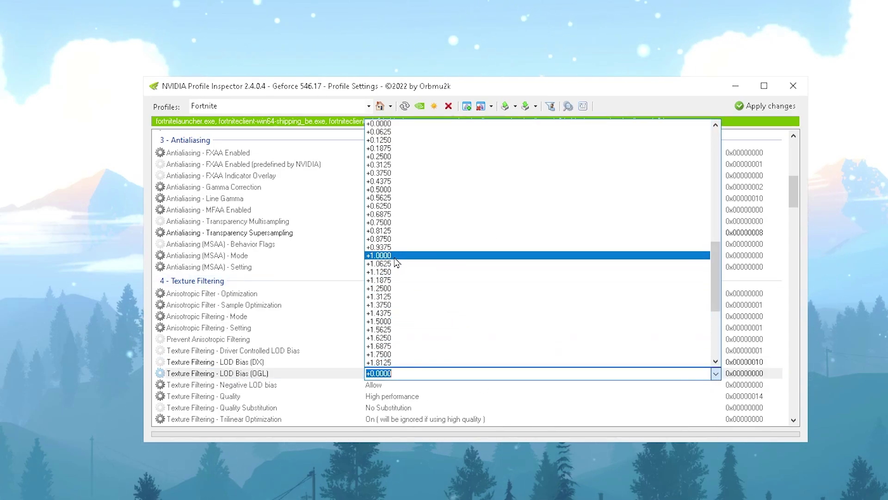
{"action": "scroll", "coordinate": [419, 300], "scroll_direction": "down", "scroll_amount": 1}
{"action": "left_click", "coordinate": [379, 362]}
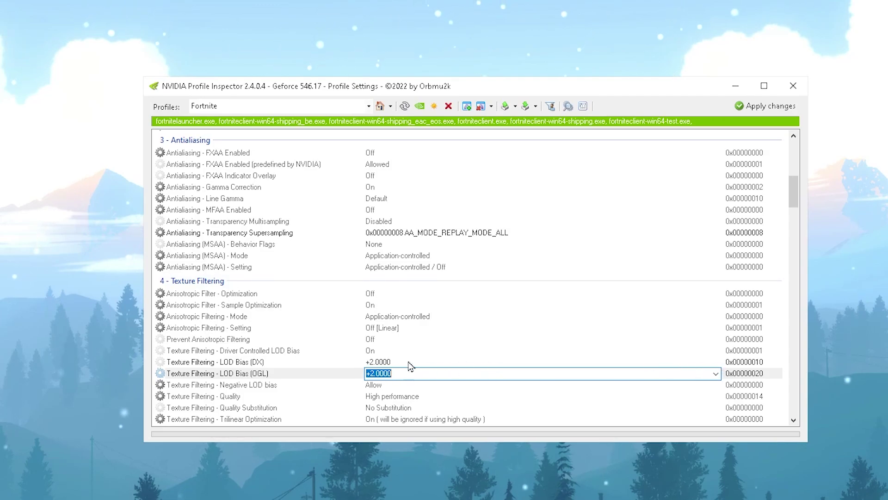
{"action": "scroll", "coordinate": [409, 368], "scroll_direction": "down", "scroll_amount": 2}
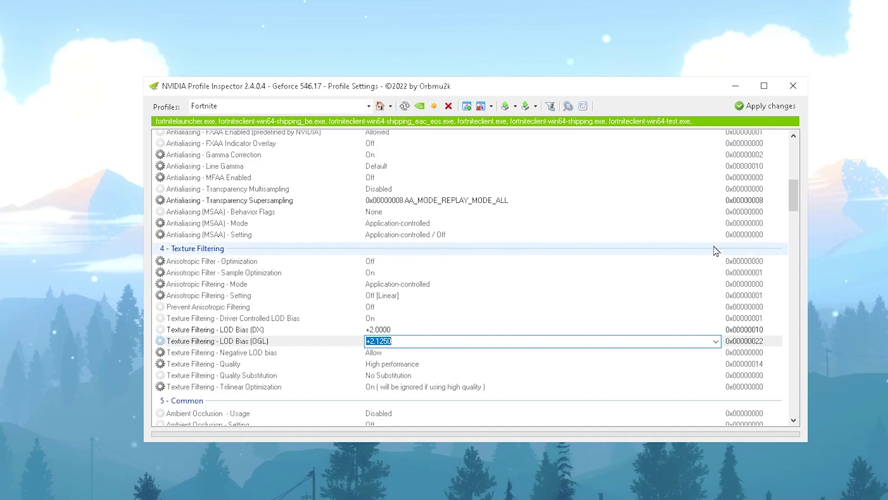
{"action": "left_click", "coordinate": [764, 107]}
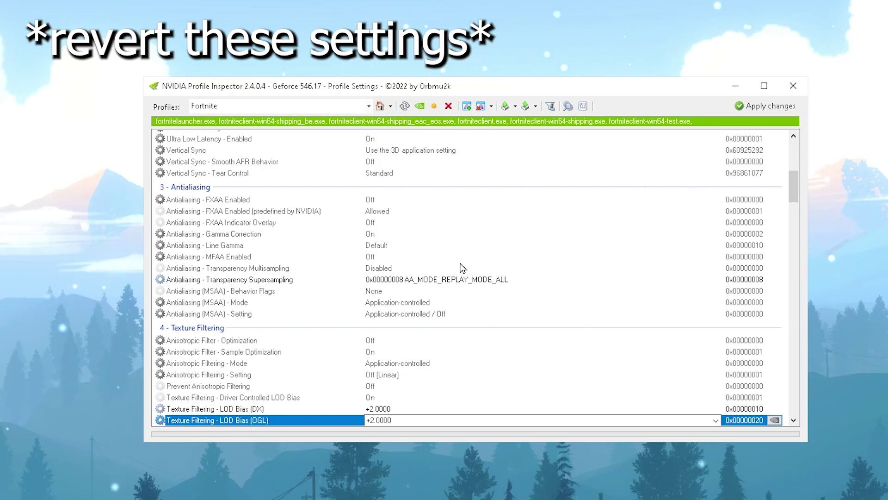
Step: Restore the Fortnite profile to its NVIDIA default settings and apply the changes
{"action": "left_click", "coordinate": [424, 106]}
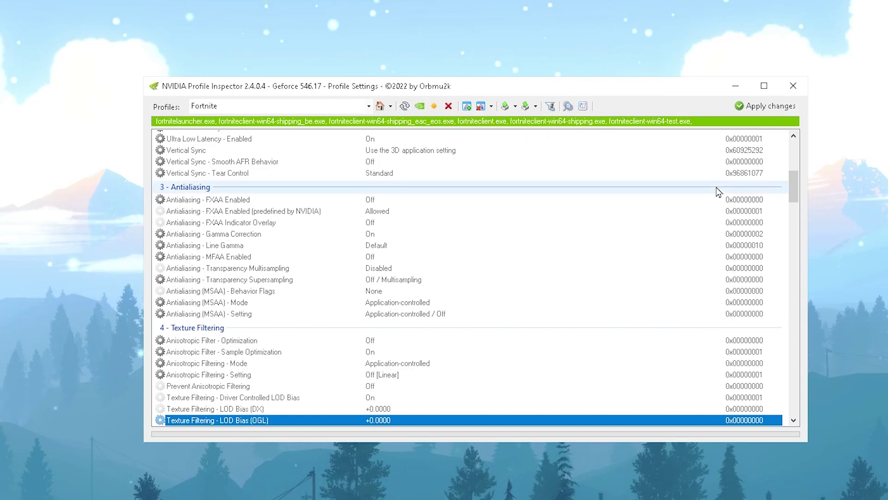
{"action": "left_click", "coordinate": [759, 105]}
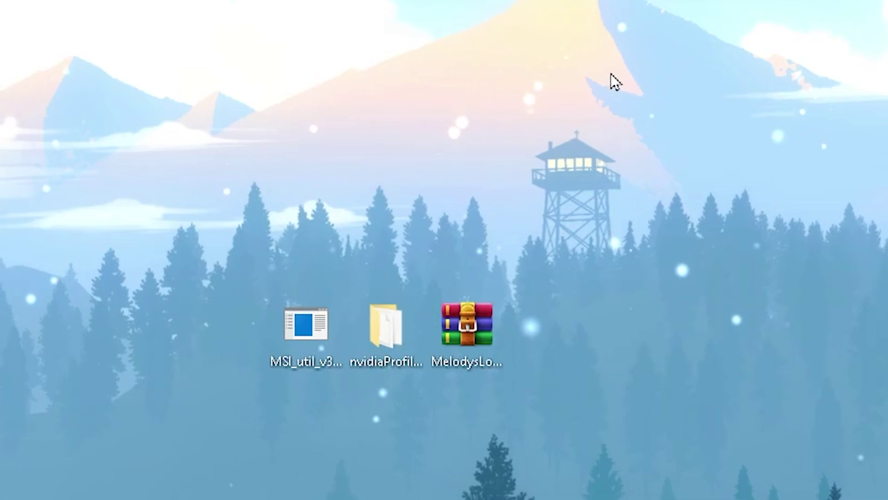
Step: Extract MelodysLowLatencyUI_v3.exe from MelodysLowLatencySoftware_v3.zip to the desktop and launch it
{"action": "left_click", "coordinate": [493, 350]}
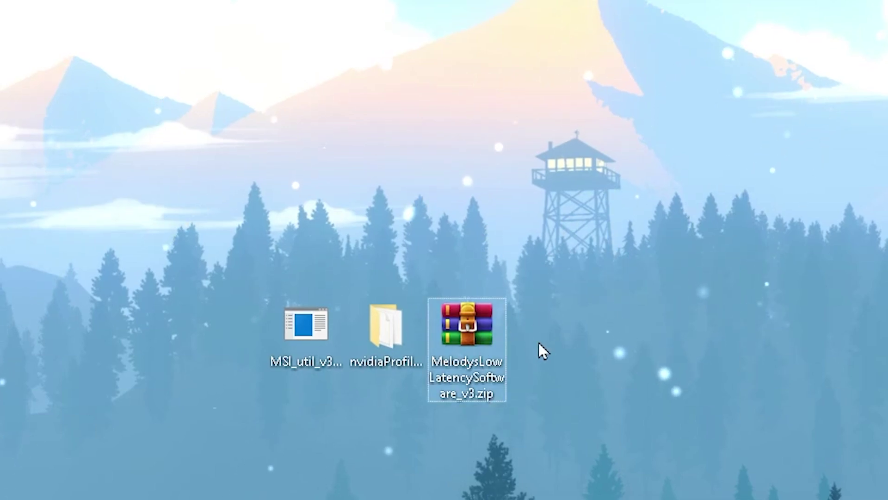
{"action": "double_click", "coordinate": [459, 326]}
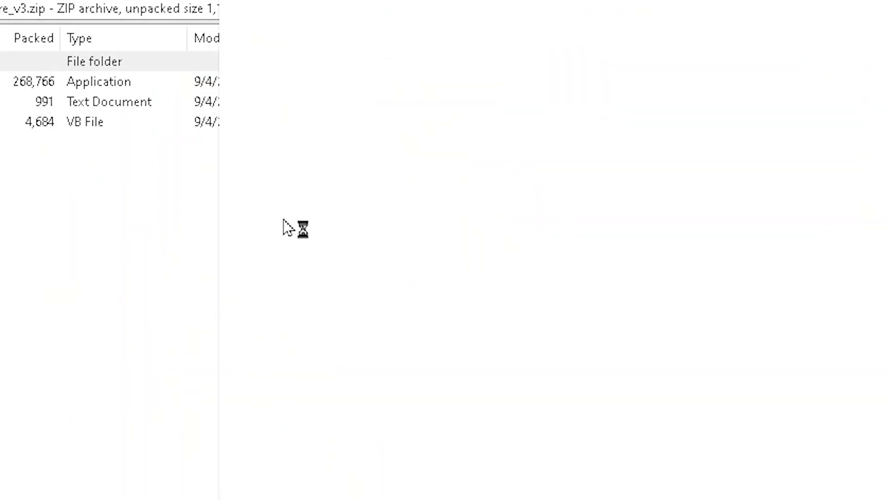
{"action": "key", "text": "Escape"}
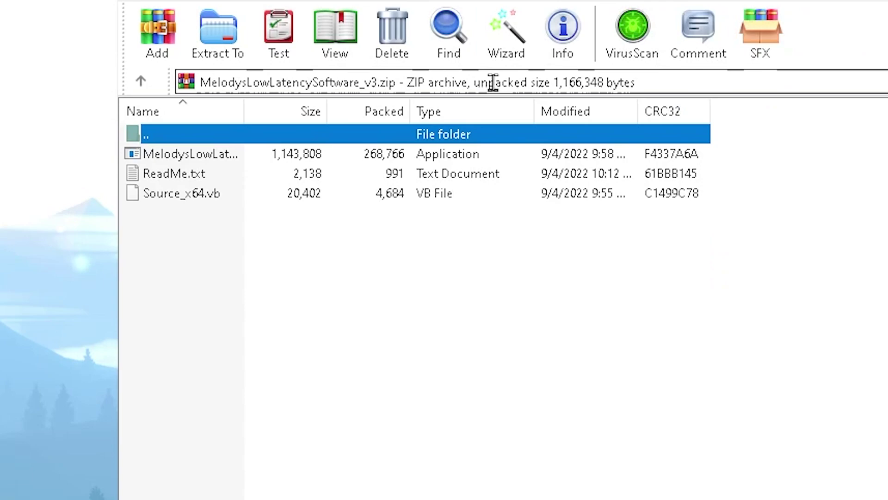
{"action": "left_click", "coordinate": [212, 160]}
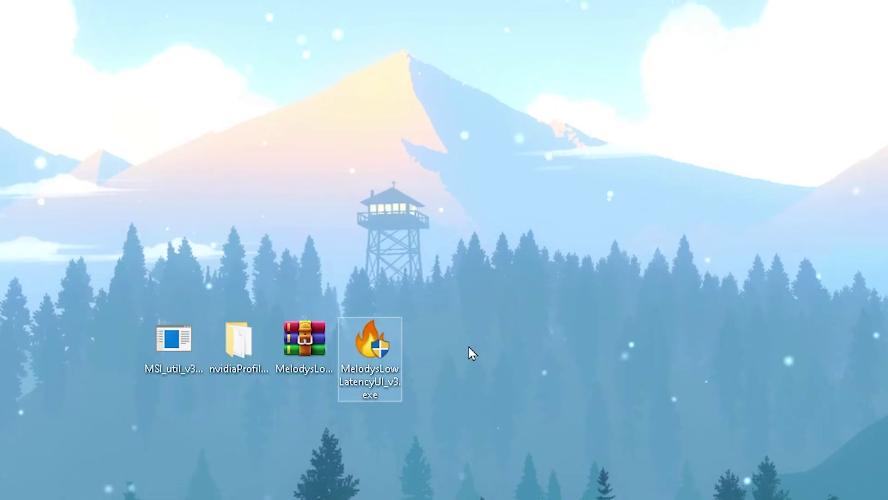
{"action": "left_click", "coordinate": [426, 352]}
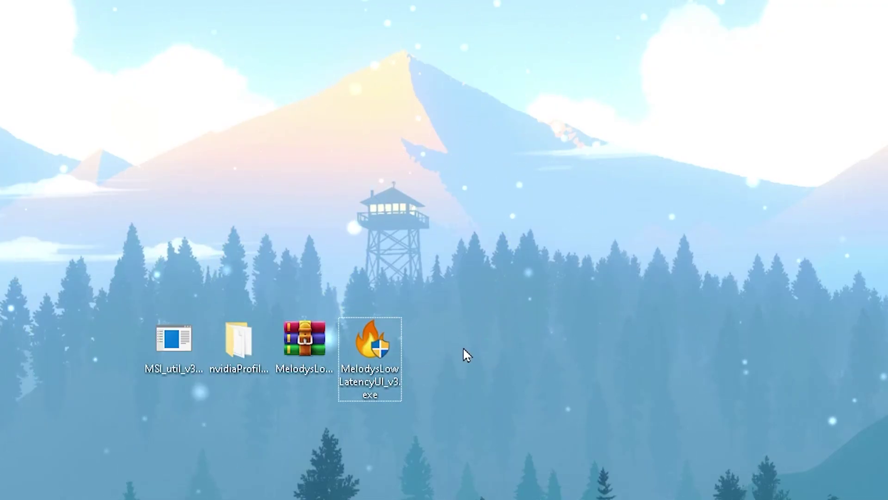
{"action": "double_click", "coordinate": [379, 346]}
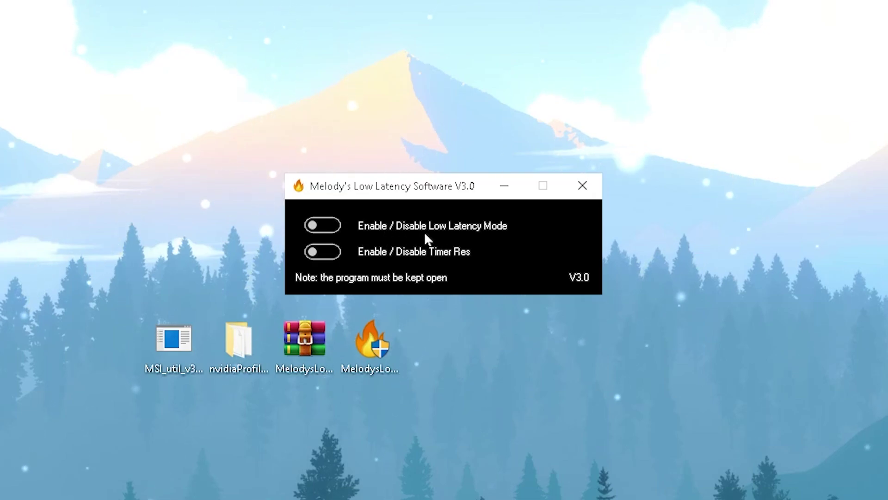
Step: Enable Low Latency Mode and Timer Res in Melody's Low Latency Software and minimise its window
{"action": "left_click", "coordinate": [323, 226]}
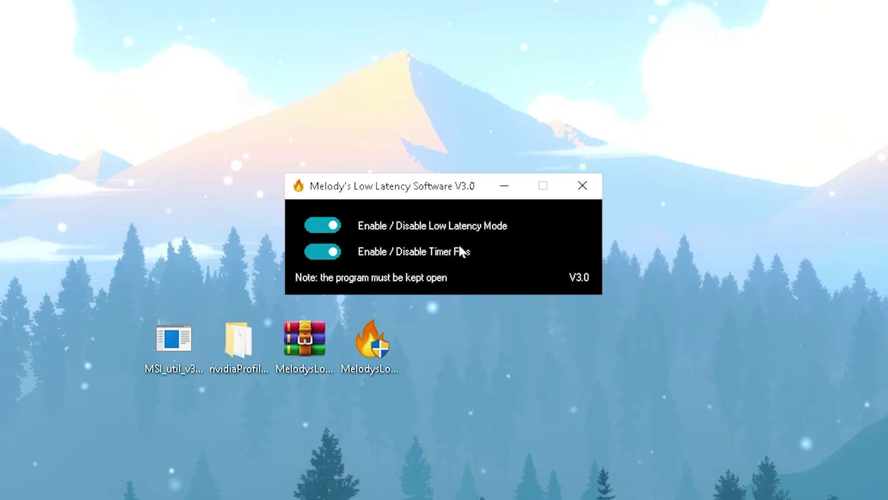
{"action": "left_click", "coordinate": [504, 191]}
{"action": "left_click", "coordinate": [767, 488]}
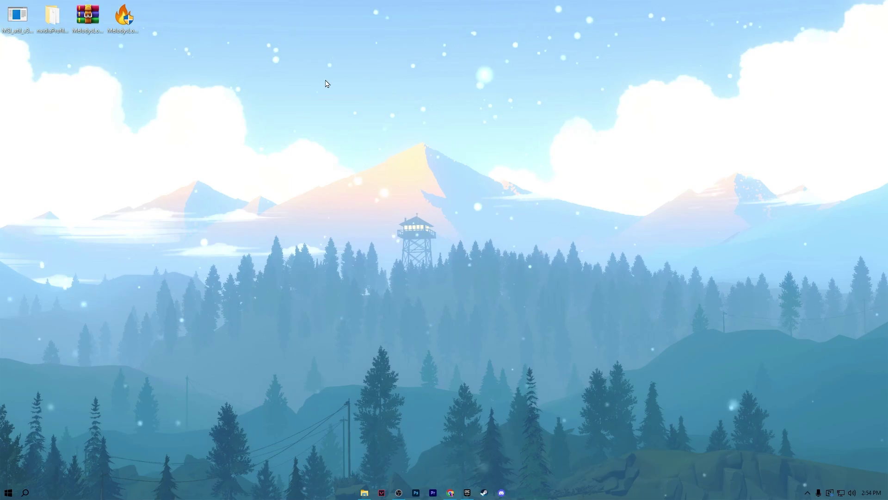
Step: Switch to the Epic Games Launcher, review its preference and notification settings, and expand the Fortnite entry under Manage Games
{"action": "left_click", "coordinate": [467, 492]}
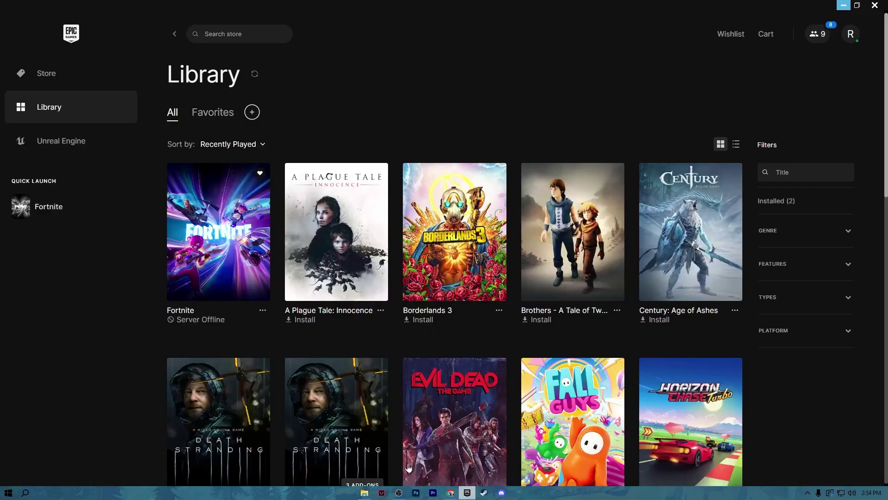
{"action": "left_click", "coordinate": [851, 35]}
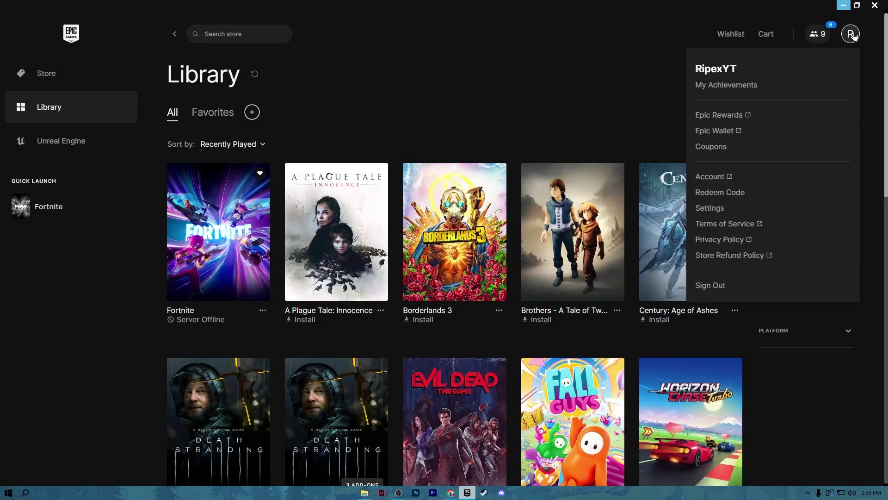
{"action": "left_click", "coordinate": [711, 209]}
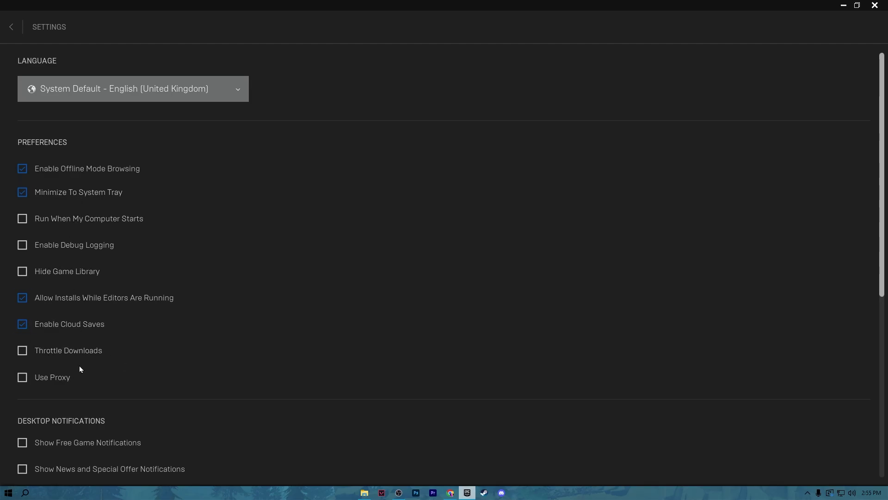
{"action": "scroll", "coordinate": [179, 326], "scroll_direction": "down", "scroll_amount": 1}
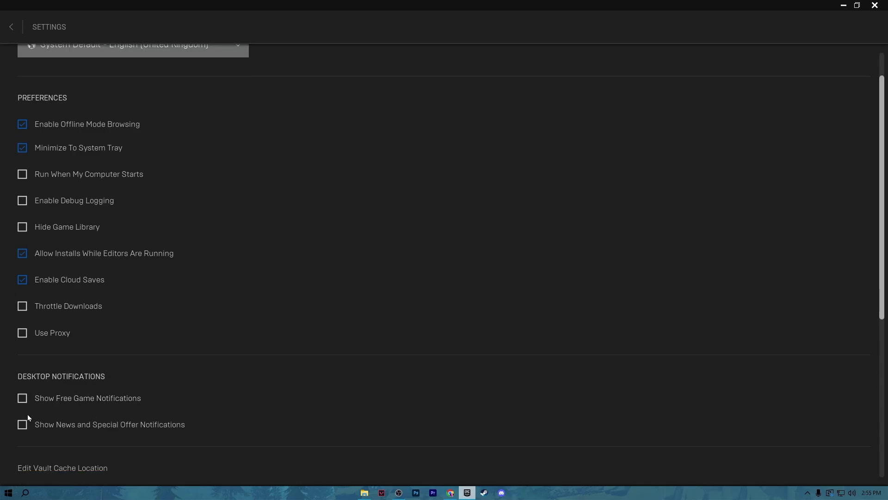
{"action": "scroll", "coordinate": [324, 367], "scroll_direction": "down", "scroll_amount": 7}
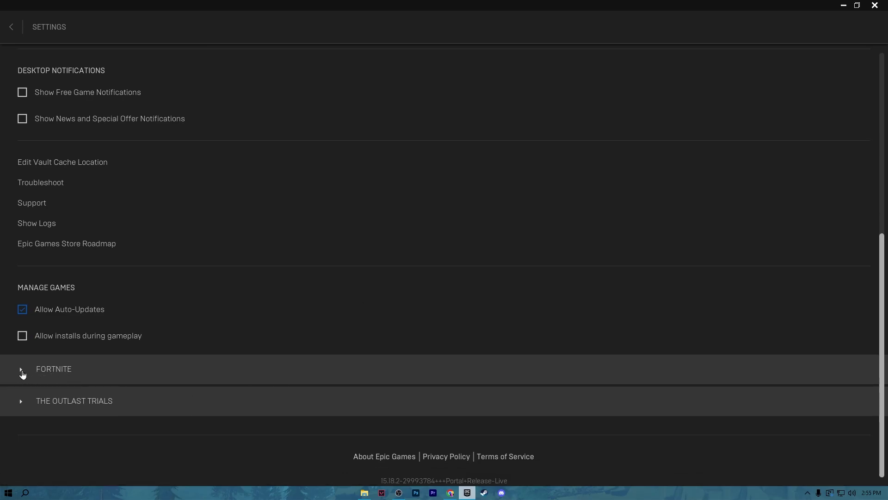
{"action": "left_click", "coordinate": [22, 373]}
{"action": "scroll", "coordinate": [37, 370], "scroll_direction": "down", "scroll_amount": 1}
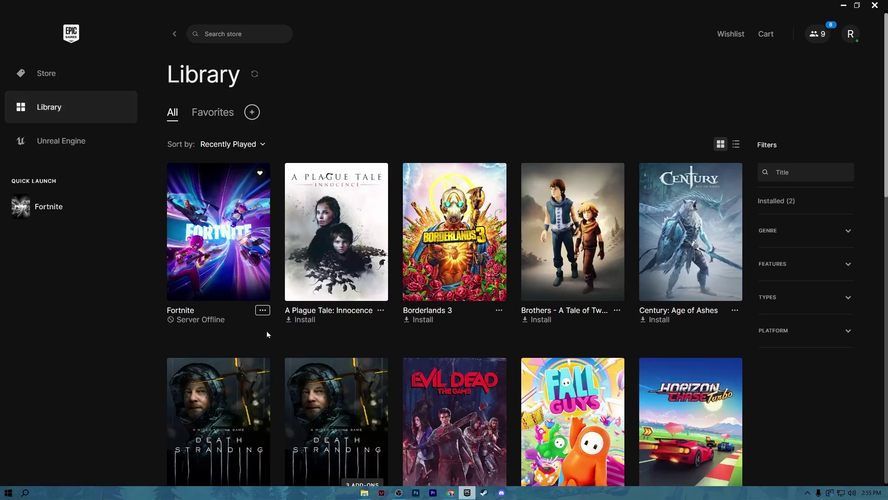
Step: Apply Fortnite's installation options with only Fortnite Core and Battle Royale and Pre-download Streamed Assets selected, and close the launcher
{"action": "left_click", "coordinate": [263, 311]}
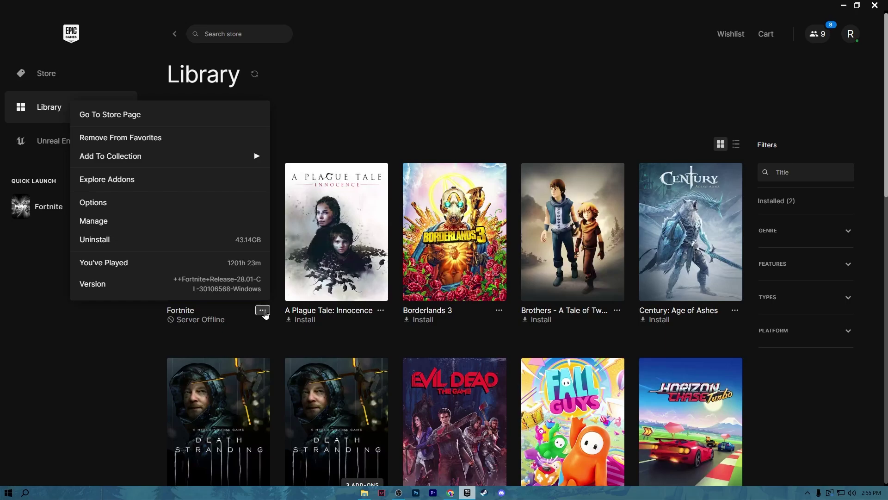
{"action": "left_click", "coordinate": [89, 204]}
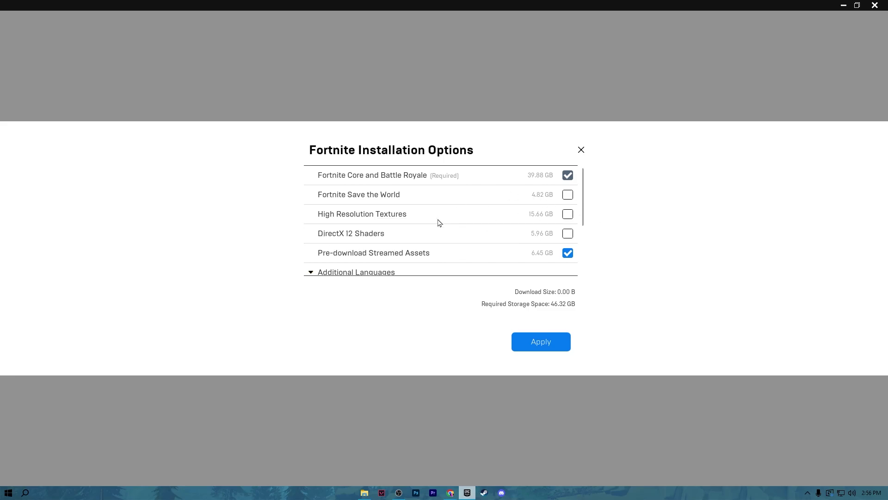
{"action": "scroll", "coordinate": [494, 204], "scroll_direction": "down", "scroll_amount": 1}
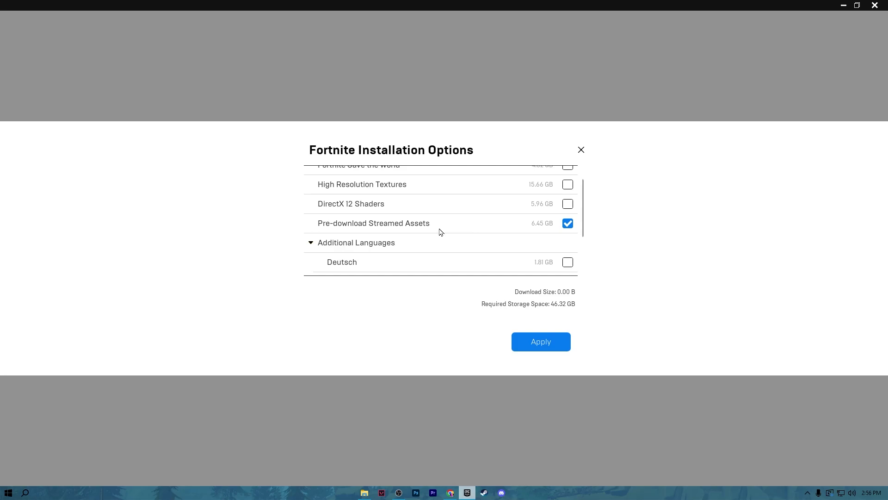
{"action": "left_click", "coordinate": [540, 345]}
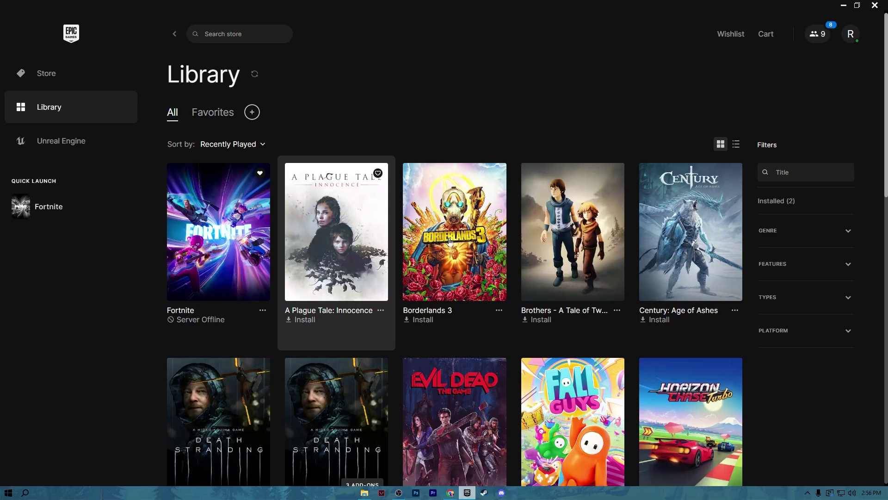
{"action": "left_click", "coordinate": [874, 5]}
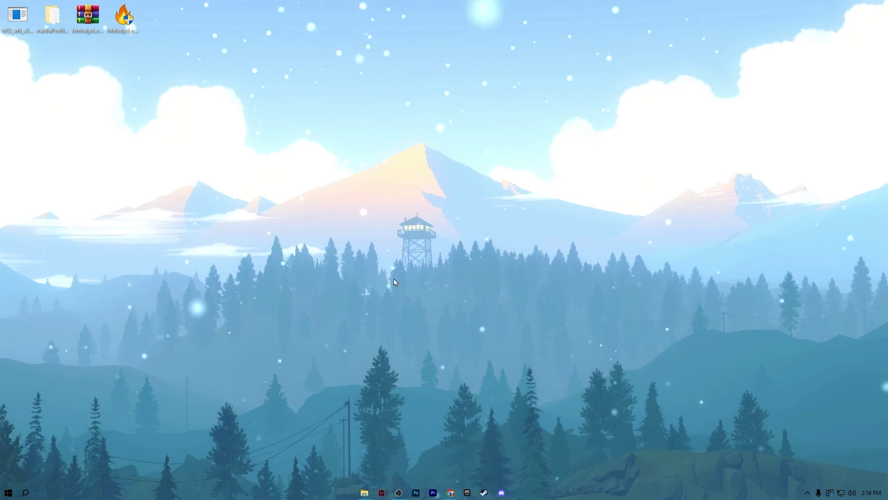
Step: Open the %localappdata% folder through Run and go to FortniteGame\Saved\Config\WindowsClient
{"action": "key", "text": "super+r"}
{"action": "left_click_drag", "start_coordinate": [111, 380], "coordinate": [444, 184]}
{"action": "type", "text": "%localappdata%"}
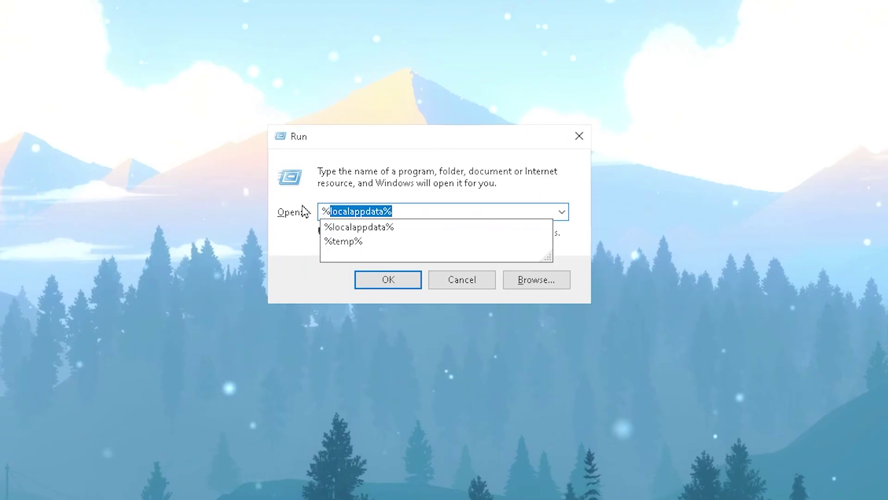
{"action": "left_click", "coordinate": [372, 229]}
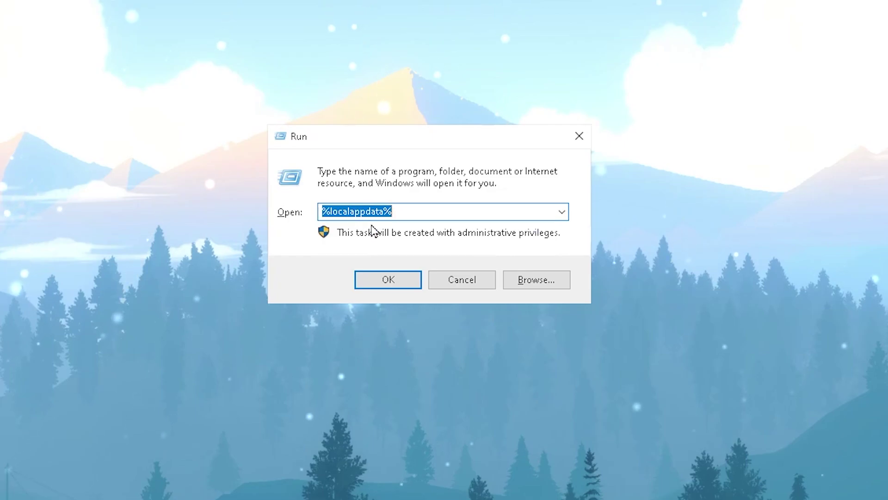
{"action": "left_click", "coordinate": [384, 285]}
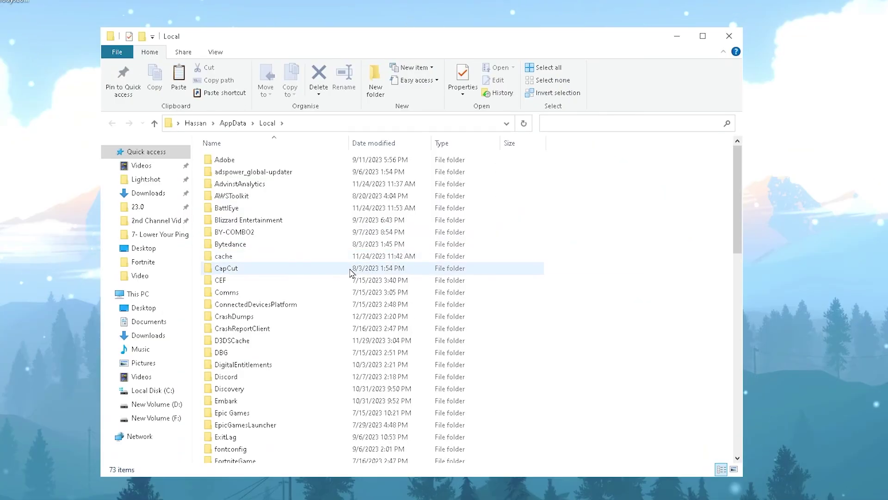
{"action": "scroll", "coordinate": [350, 272], "scroll_direction": "down", "scroll_amount": 2}
{"action": "double_click", "coordinate": [220, 398]}
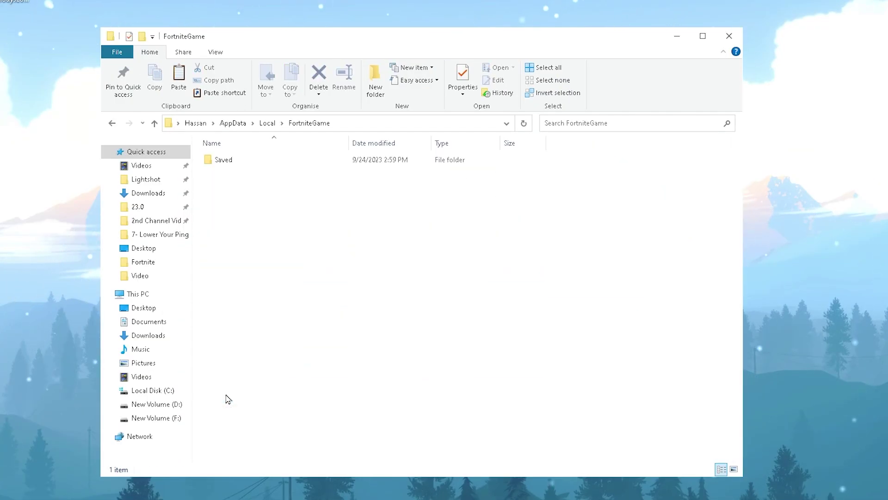
{"action": "double_click", "coordinate": [237, 162]}
{"action": "double_click", "coordinate": [232, 171]}
{"action": "double_click", "coordinate": [233, 172]}
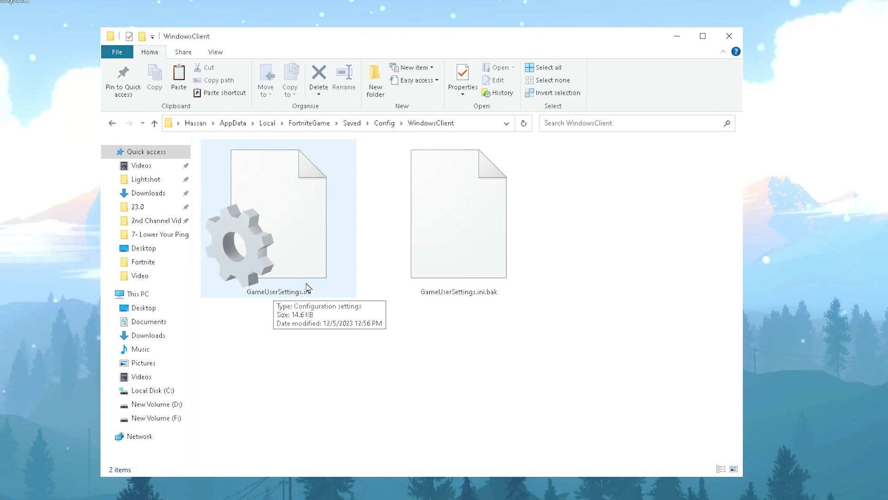
Step: Check that the Read-only attribute is cleared in the properties of GameUserSettings.ini
{"action": "left_click", "coordinate": [303, 193]}
{"action": "right_click", "coordinate": [304, 195]}
{"action": "left_click", "coordinate": [351, 496]}
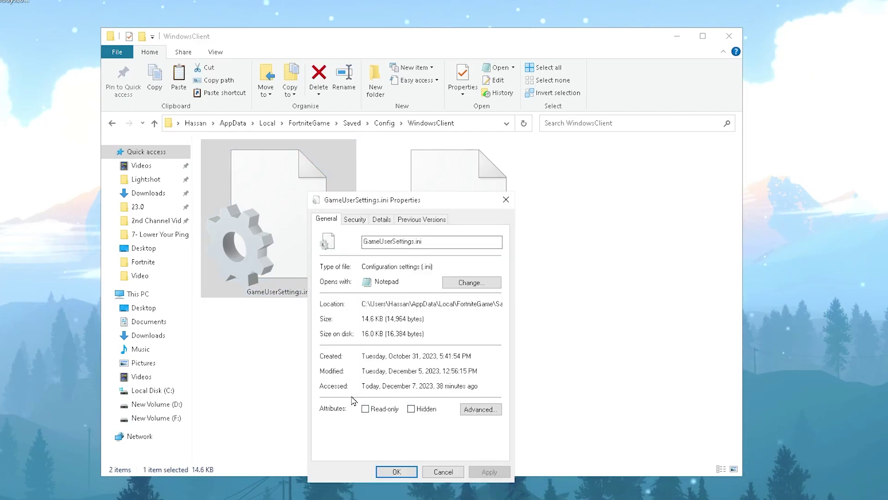
{"action": "left_click", "coordinate": [397, 471]}
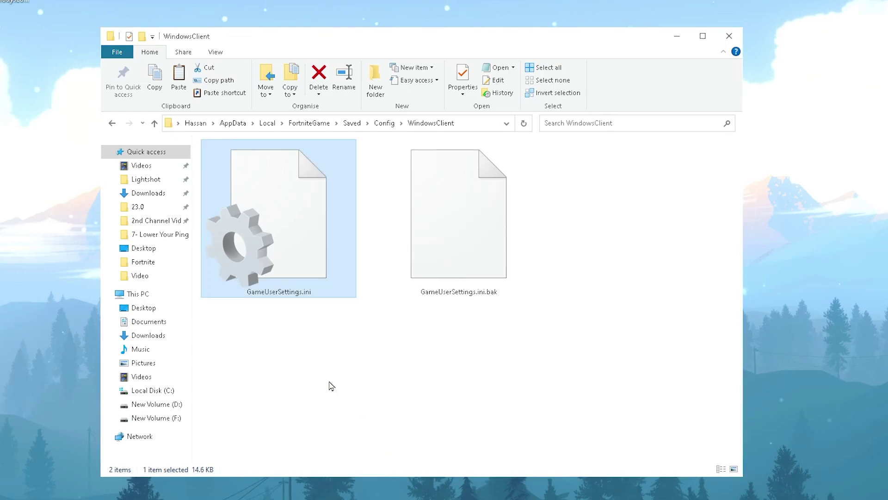
Step: Edit GameUserSettings.ini in Notepad, set sg.ViewDistanceQuality to 0 under ScalabilityGroups, save the file and close it
{"action": "right_click", "coordinate": [284, 198]}
{"action": "left_click", "coordinate": [301, 226]}
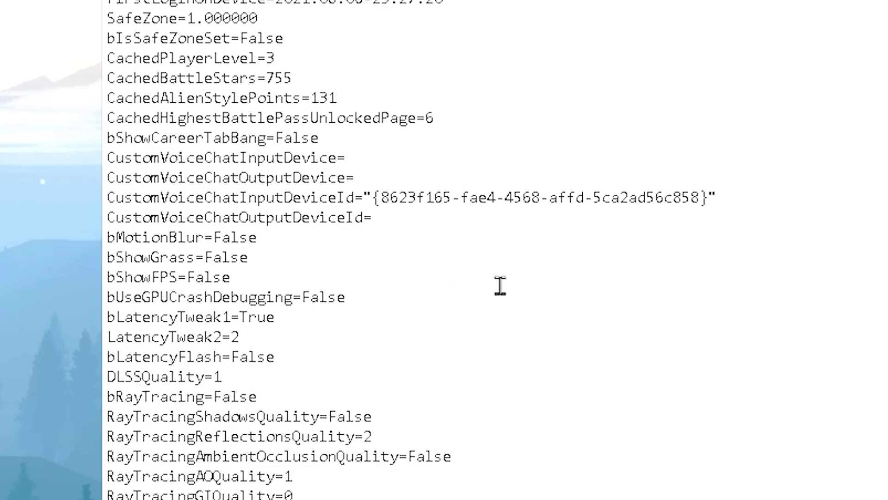
{"action": "scroll", "coordinate": [678, 248], "scroll_direction": "down", "scroll_amount": 3}
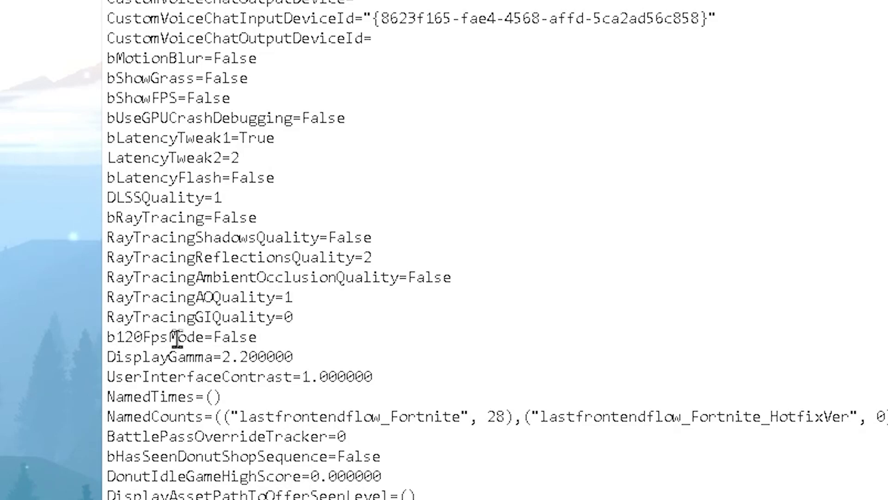
{"action": "scroll", "coordinate": [657, 174], "scroll_direction": "down", "scroll_amount": 12}
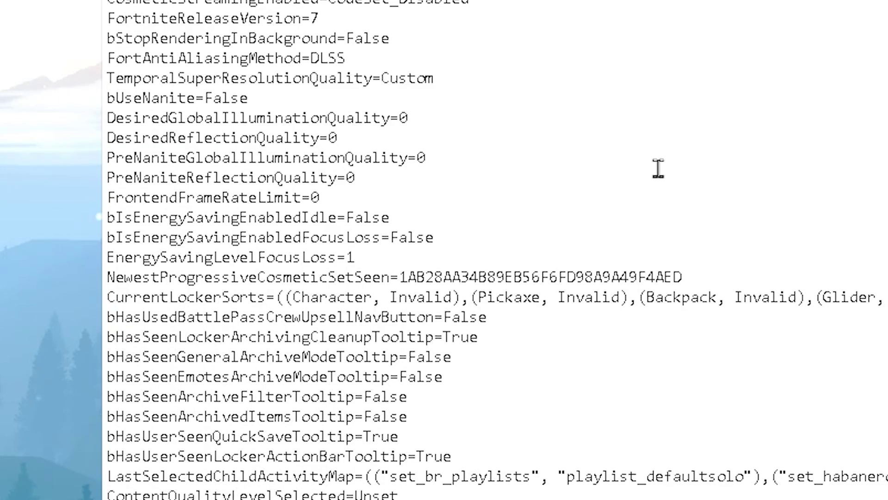
{"action": "scroll", "coordinate": [657, 174], "scroll_direction": "down", "scroll_amount": 6}
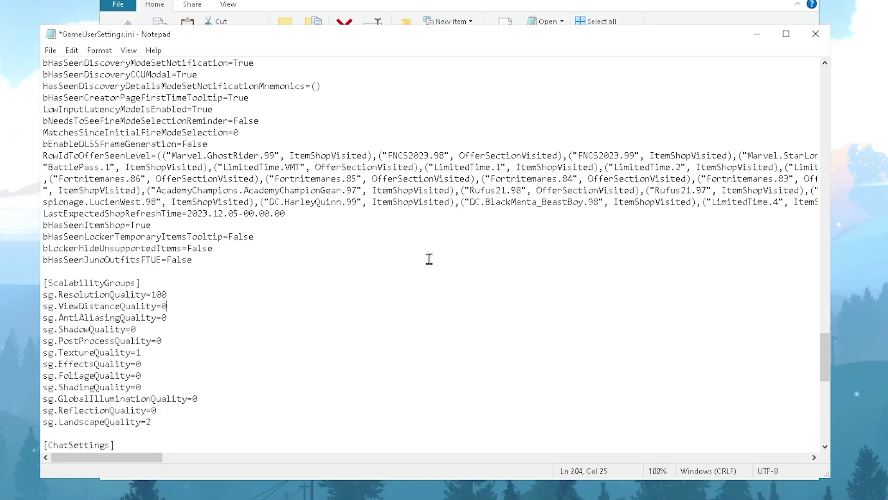
{"action": "left_click", "coordinate": [51, 50]}
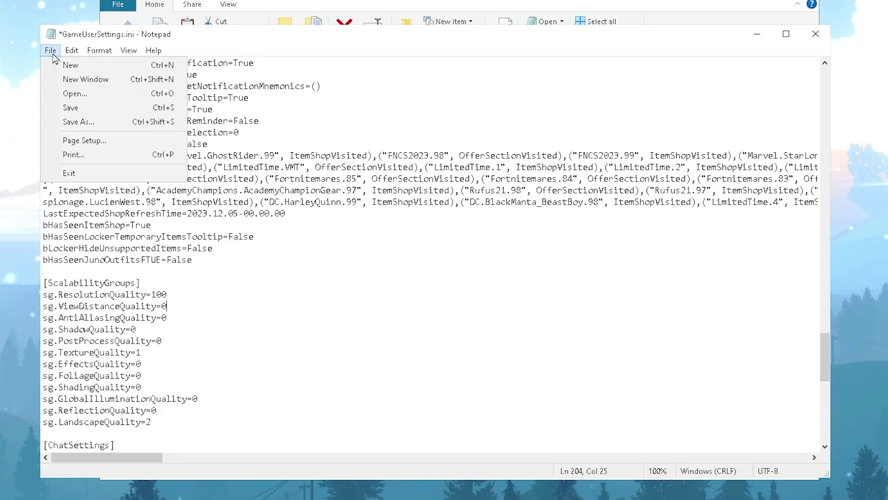
{"action": "left_click", "coordinate": [91, 109]}
{"action": "left_click", "coordinate": [825, 39]}
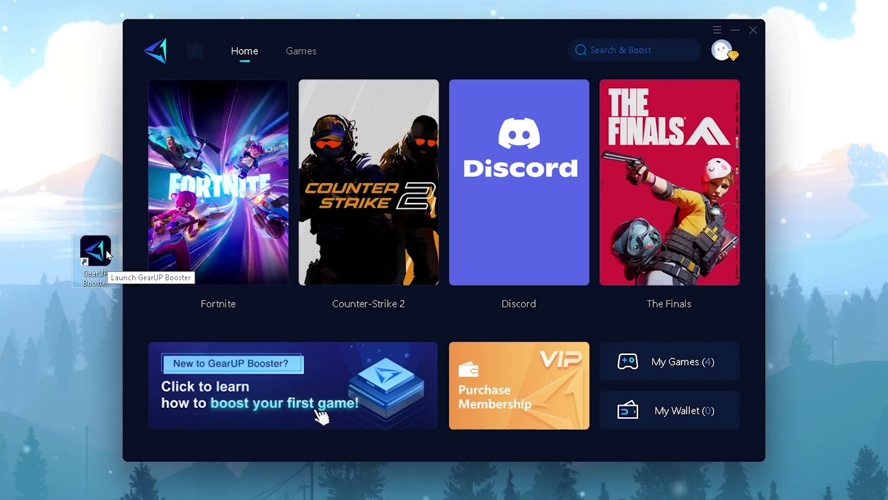
Step: Switch to GearUP Booster, look through its supported games, boost Fortnite and open its server region and node selection
{"action": "mouse_move", "coordinate": [176, 180]}
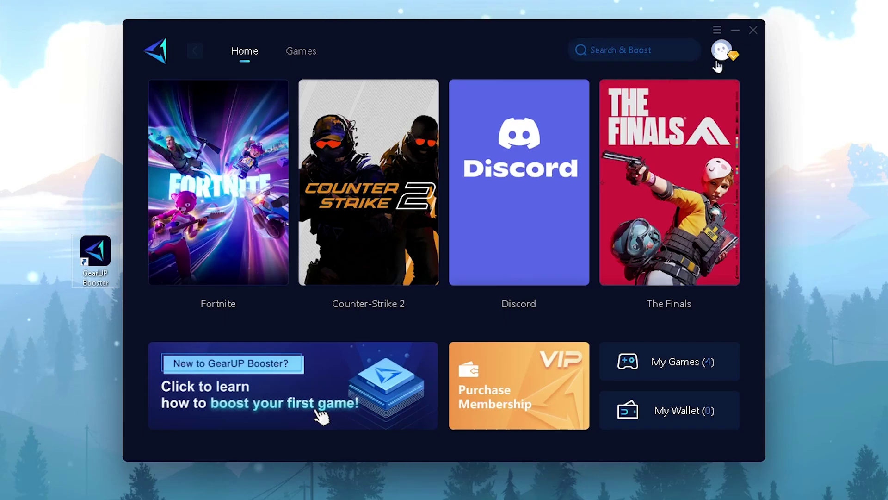
{"action": "mouse_move", "coordinate": [730, 55]}
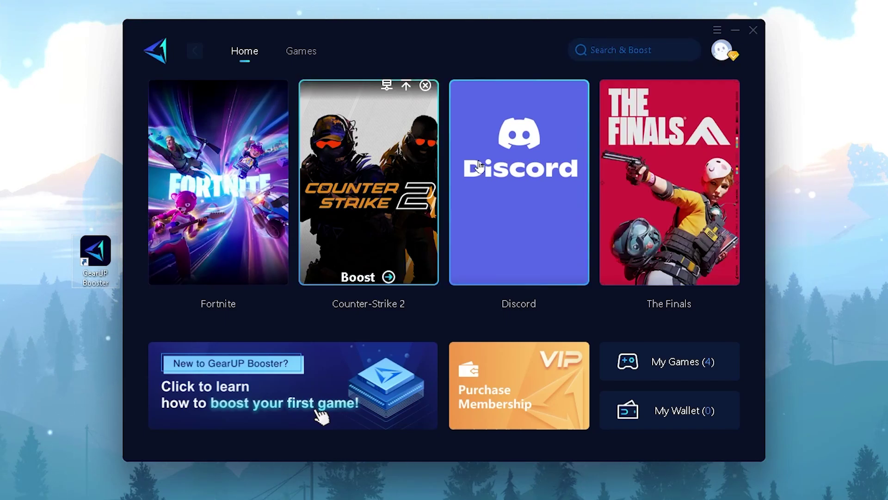
{"action": "mouse_move", "coordinate": [715, 162]}
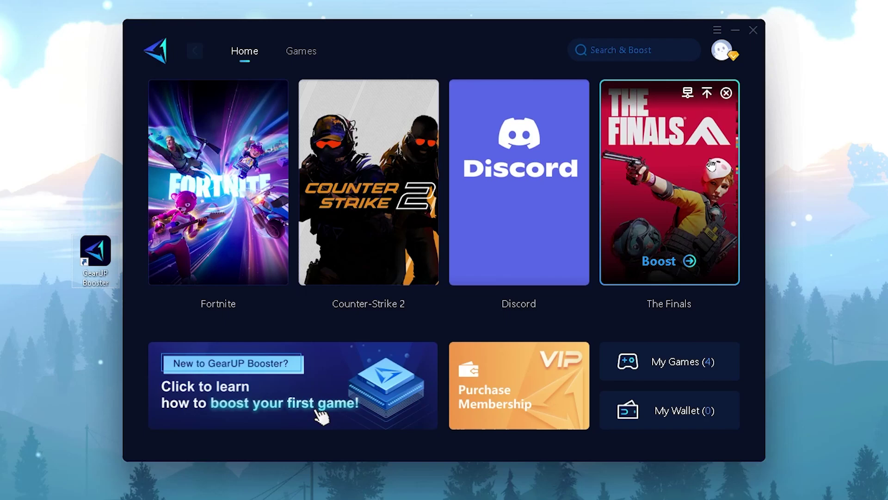
{"action": "left_click", "coordinate": [306, 55]}
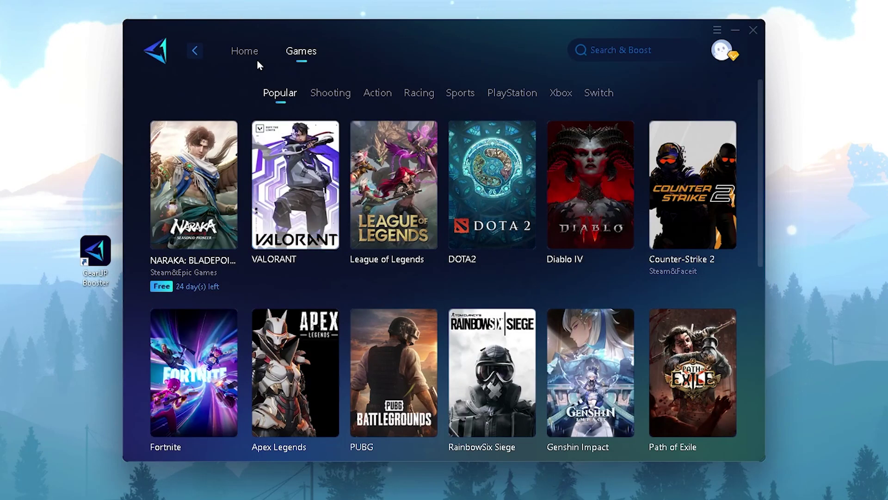
{"action": "left_click", "coordinate": [244, 52]}
{"action": "left_click", "coordinate": [222, 260]}
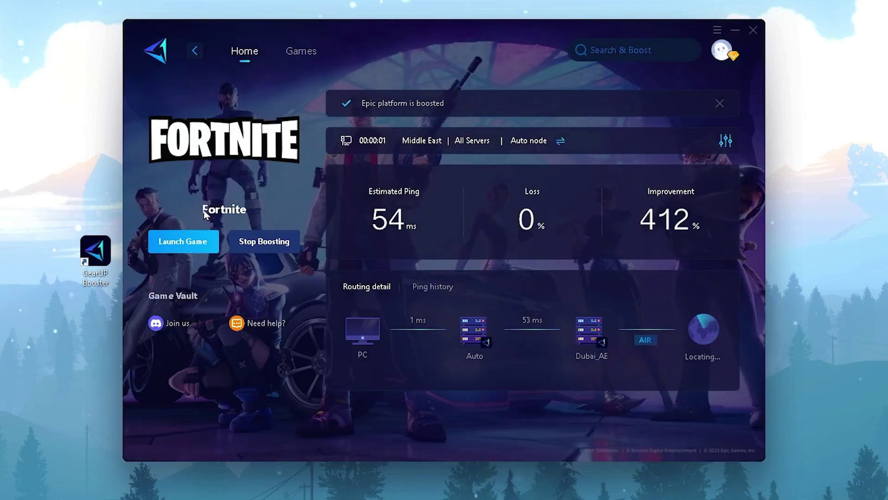
{"action": "left_click", "coordinate": [422, 141]}
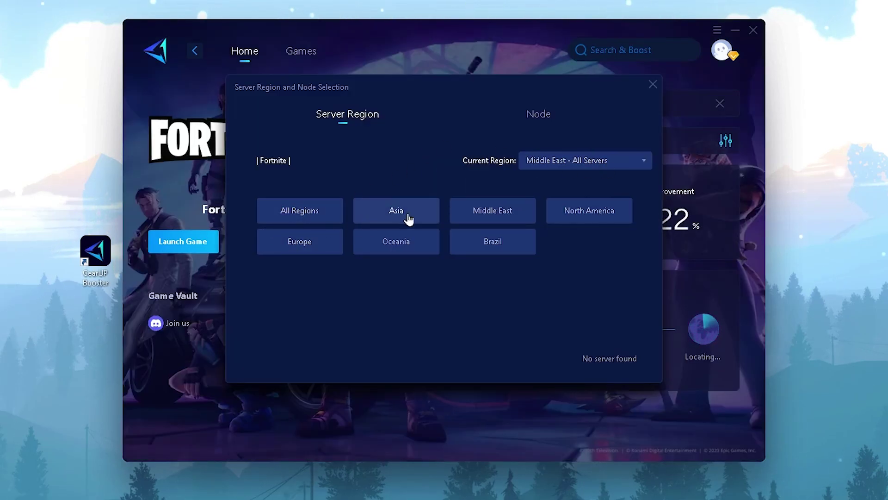